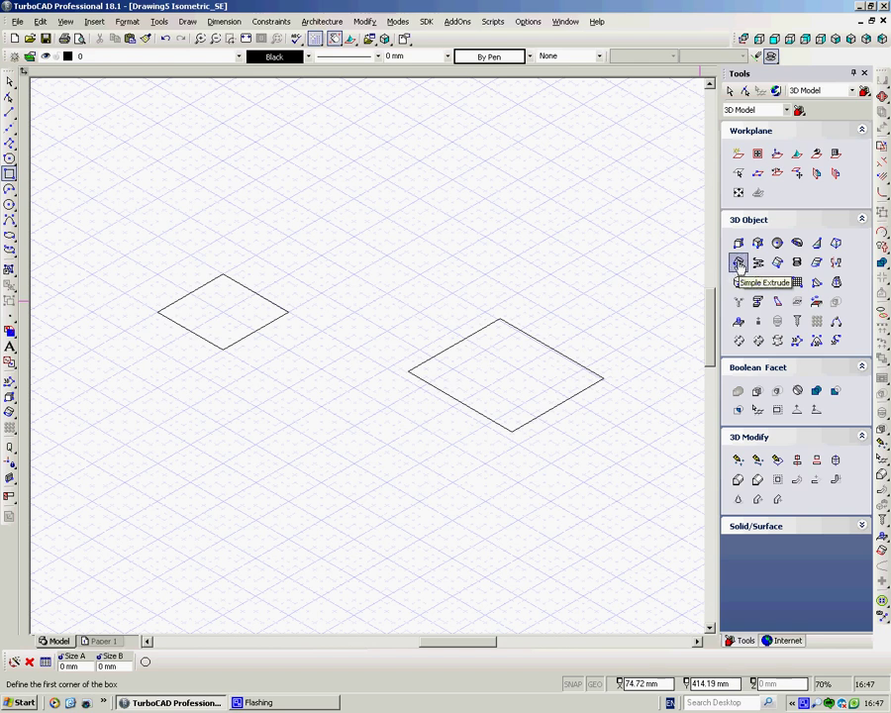
Extrude the smaller rectangle upward about 60 mm with Simple Extrude
left_click(739, 262)
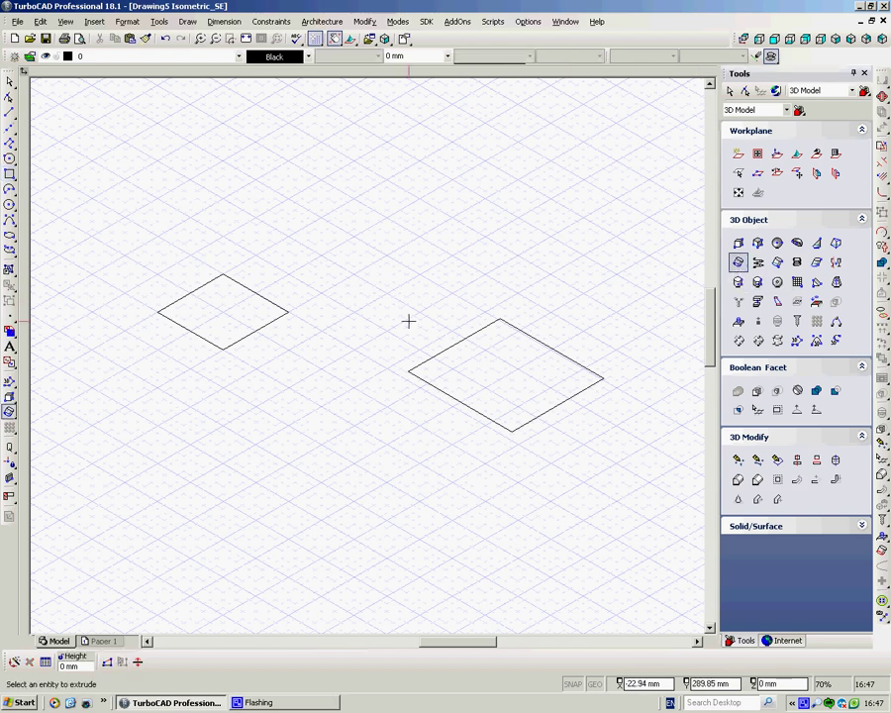
left_click(266, 298)
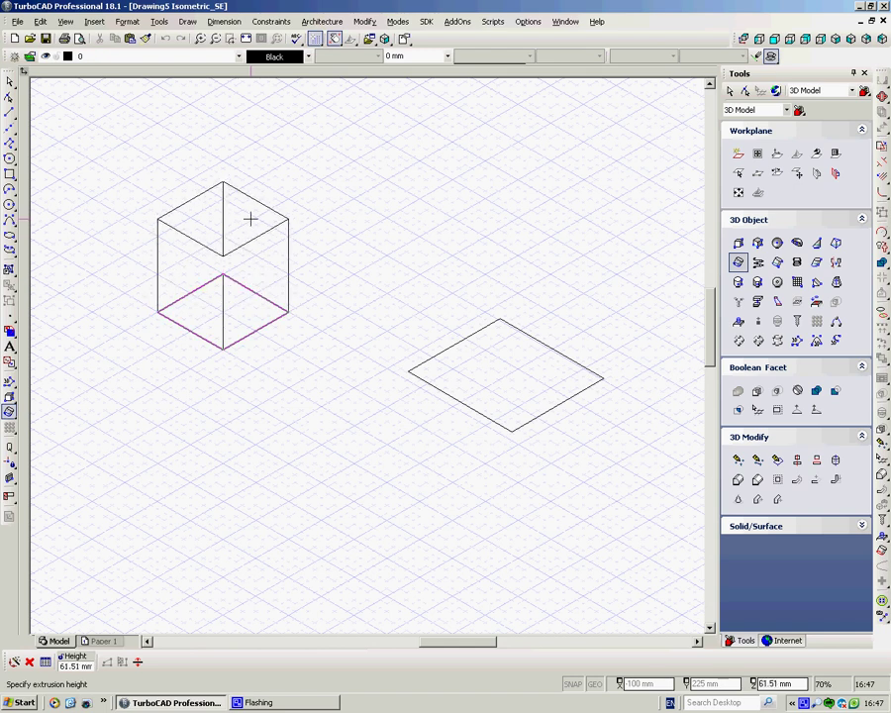
left_click(251, 225)
middle_click_drag(265, 363, 301, 349)
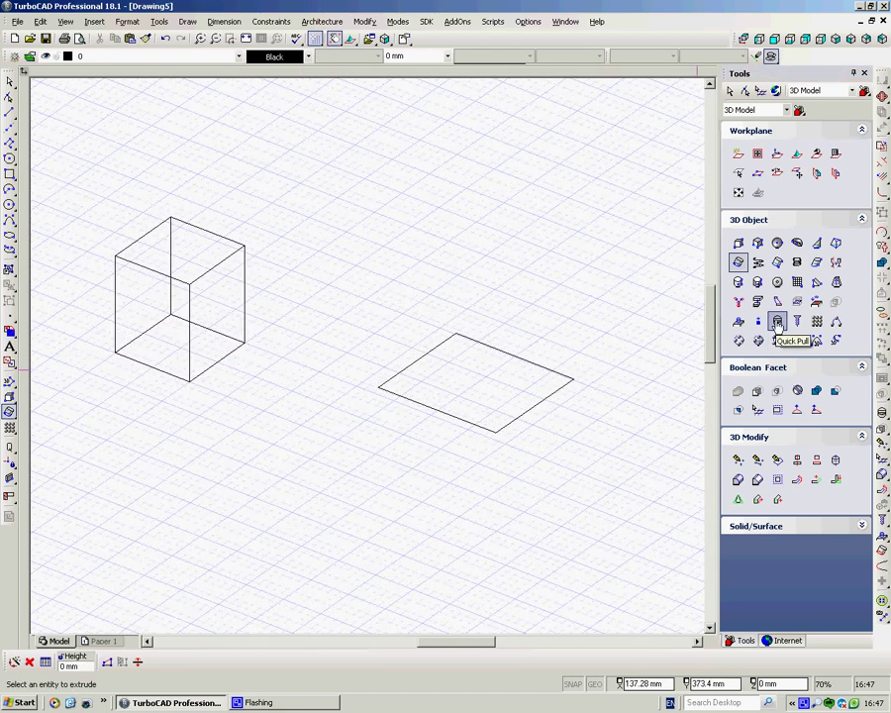
Use Quick Pull to pull two side faces of the extruded box outward and its top face upward
left_click(777, 322)
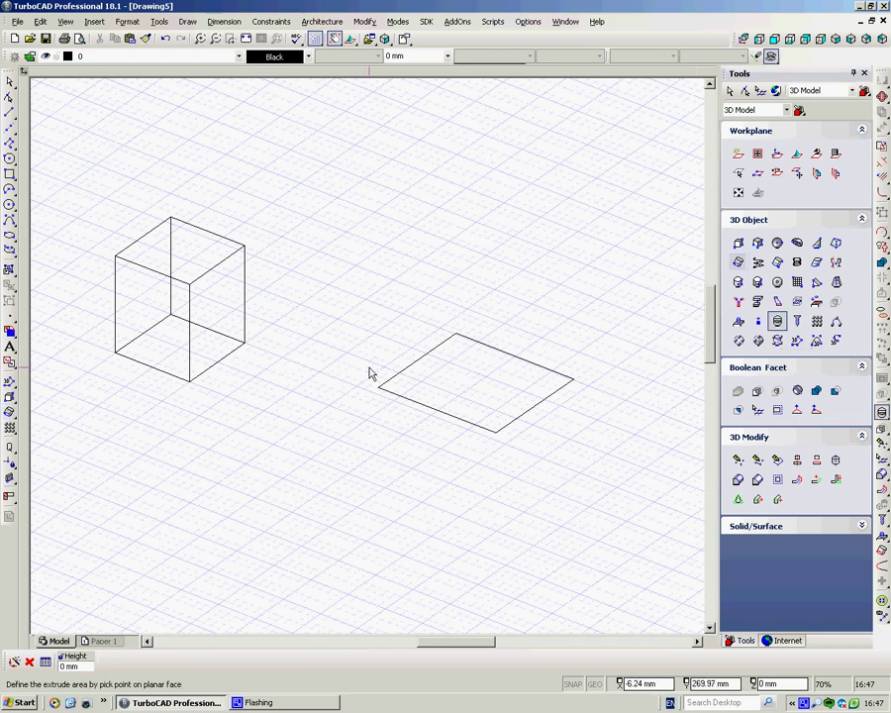
left_click(175, 319)
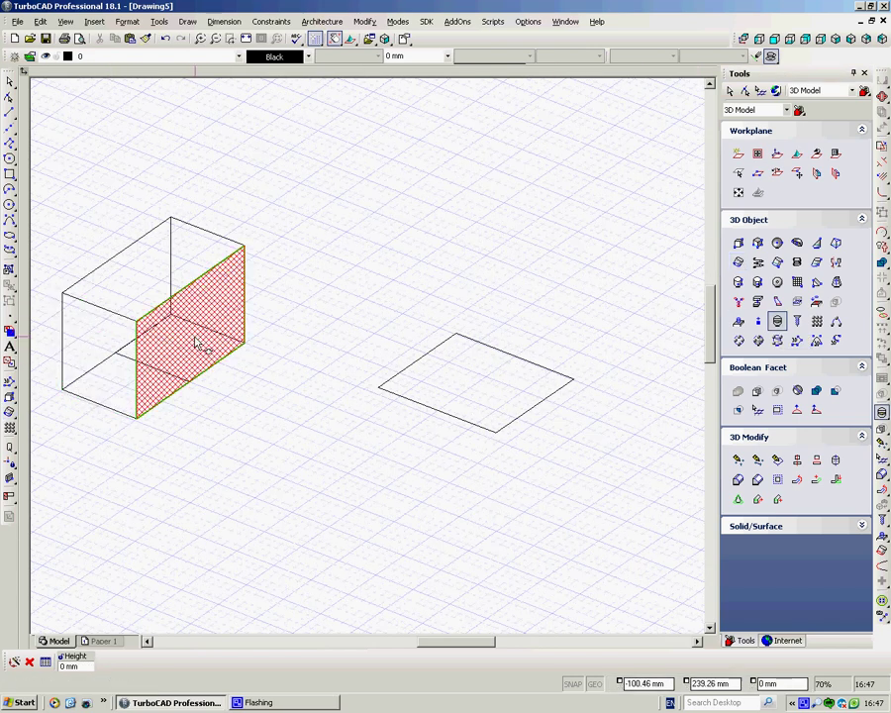
left_click(231, 362)
left_click(139, 225)
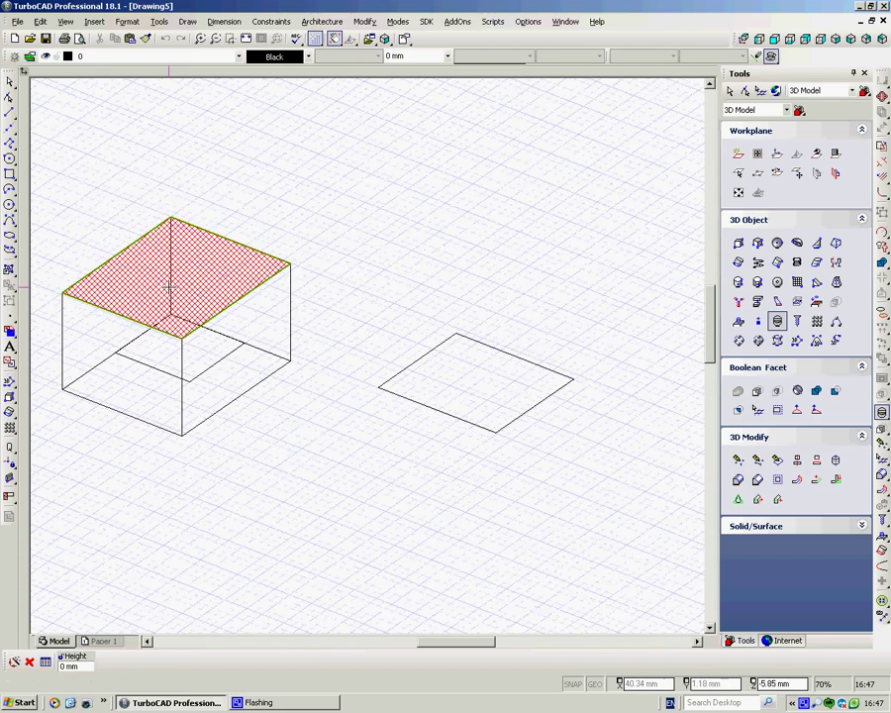
left_click(140, 210)
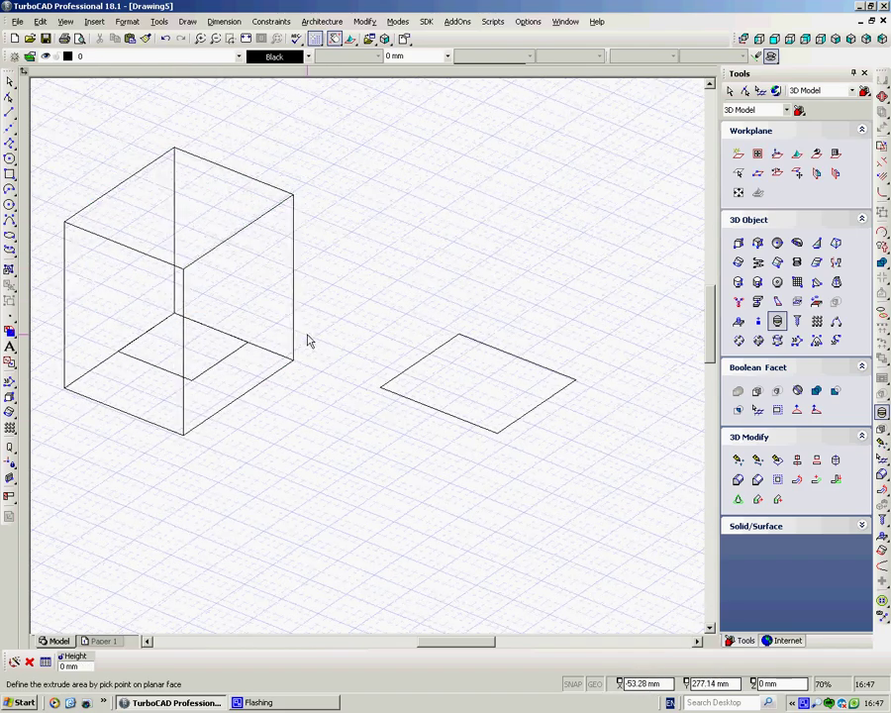
middle_click_drag(308, 339, 243, 334)
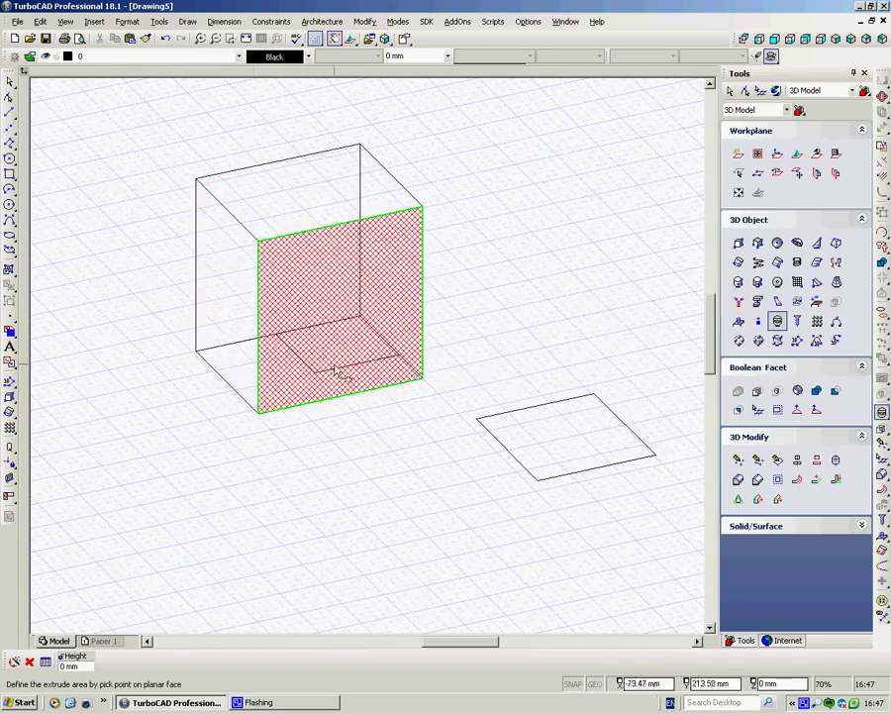
middle_click_drag(288, 363, 372, 353)
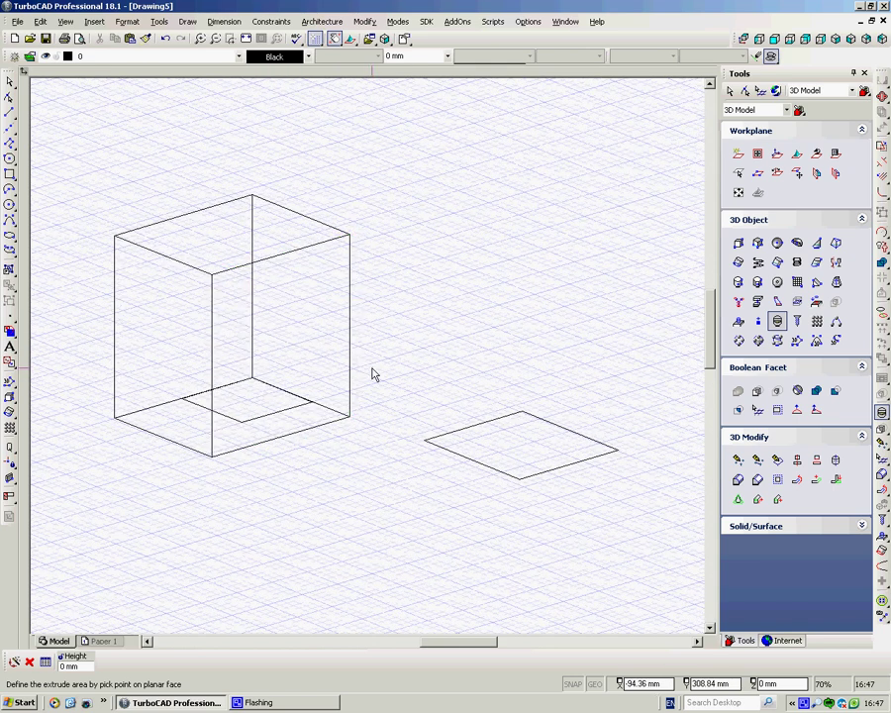
Undo the face pulls and the box extrusion, back to the two flat rectangles
key("ctrl+z")
key("ctrl+z")
key("ctrl+z")
key("ctrl+z")
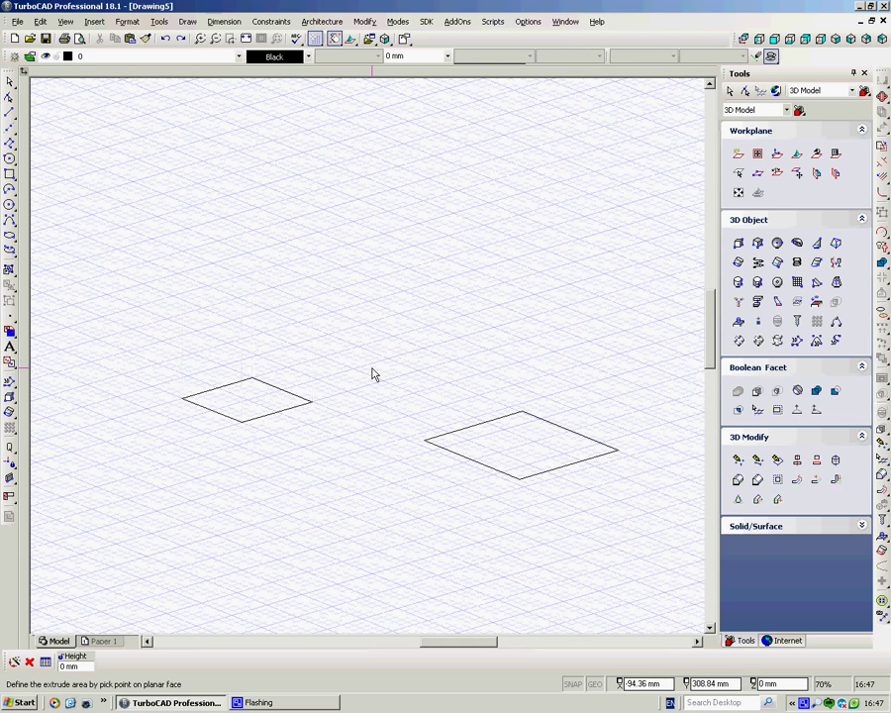
Set the draft angle to 12 in the Simple Extrude shape properties
middle_click_drag(372, 369, 476, 388)
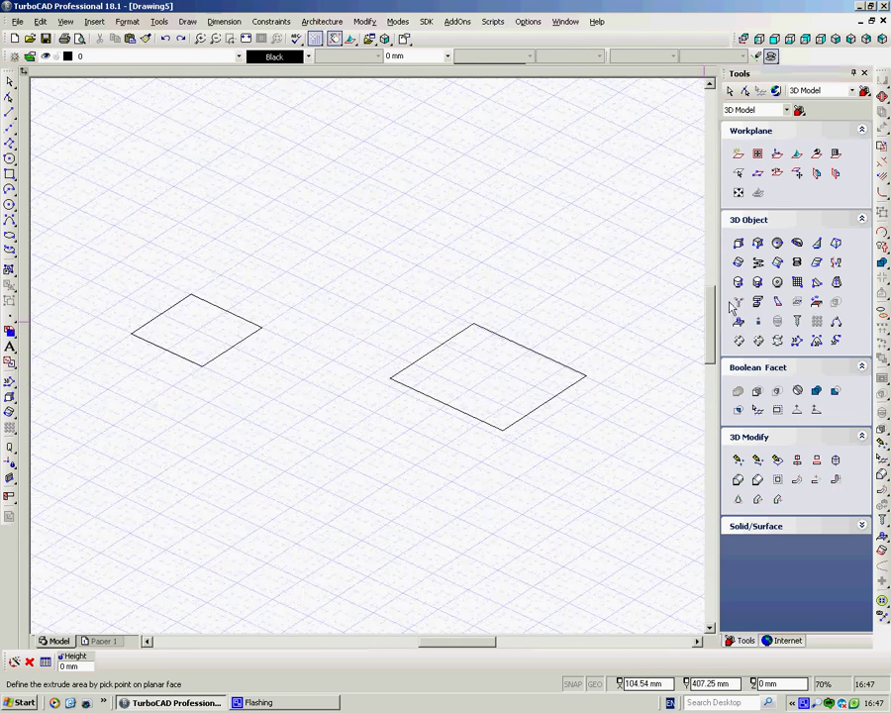
left_click(738, 261)
right_click(343, 292)
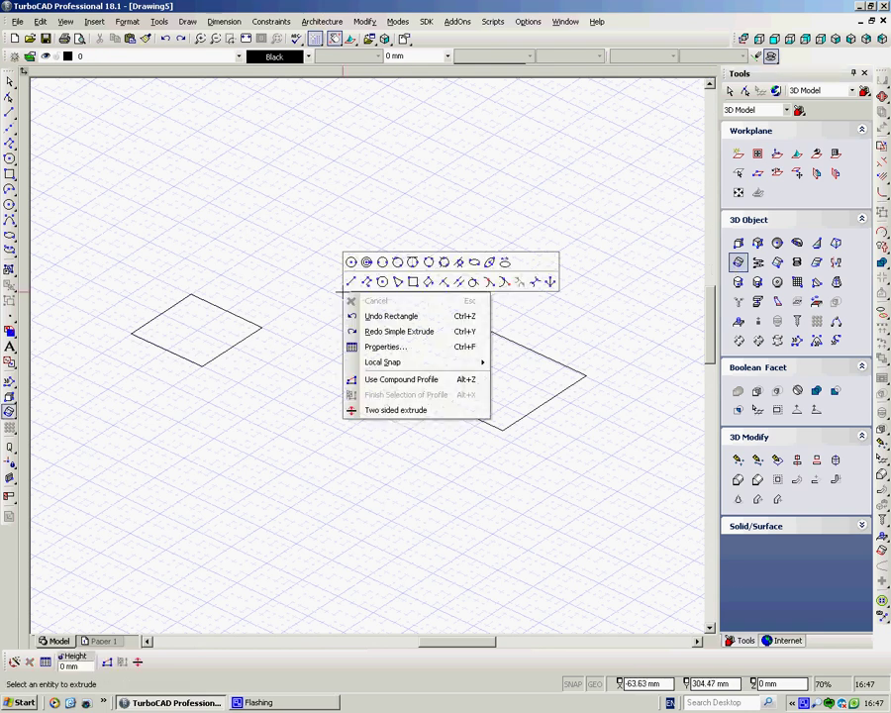
left_click(386, 348)
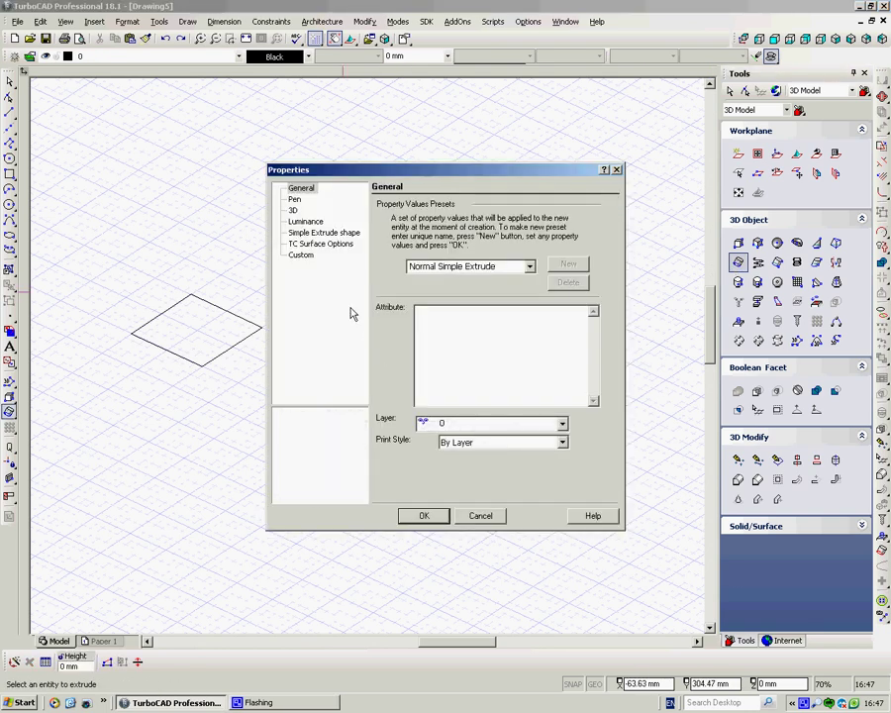
left_click(323, 233)
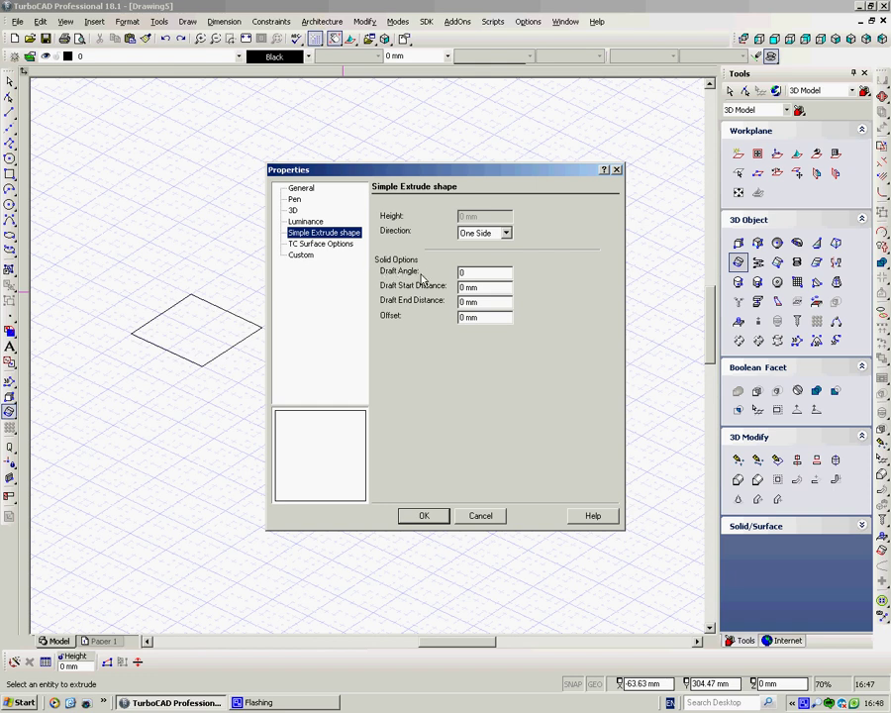
double_click(472, 272)
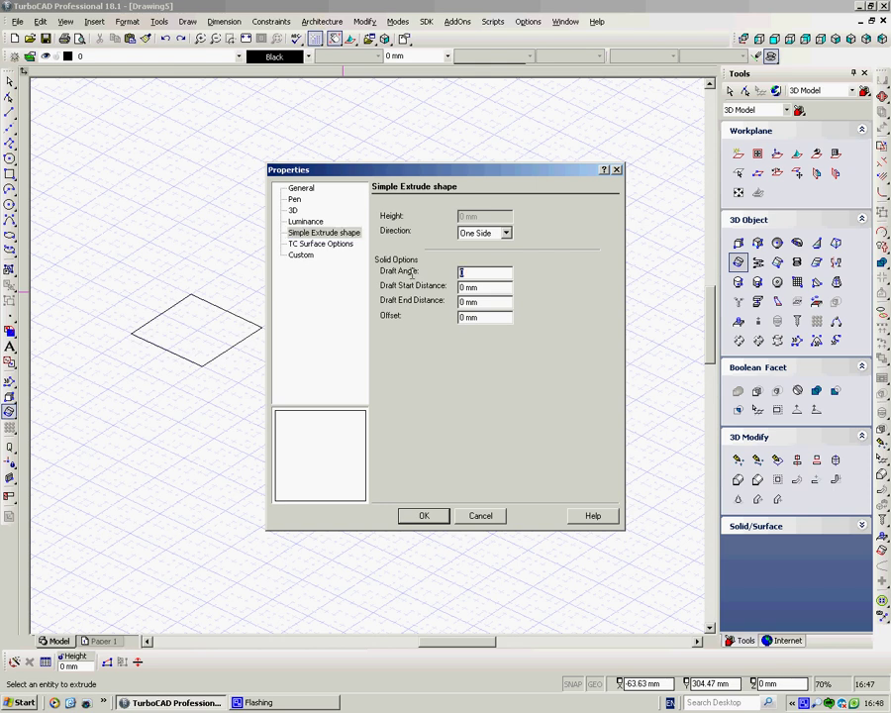
type("12")
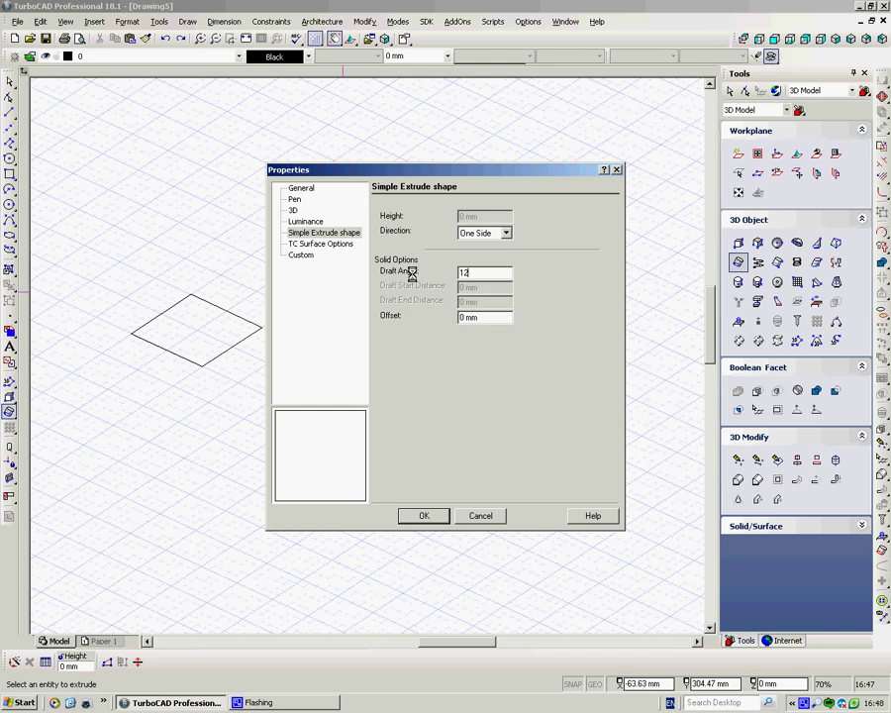
left_click(423, 515)
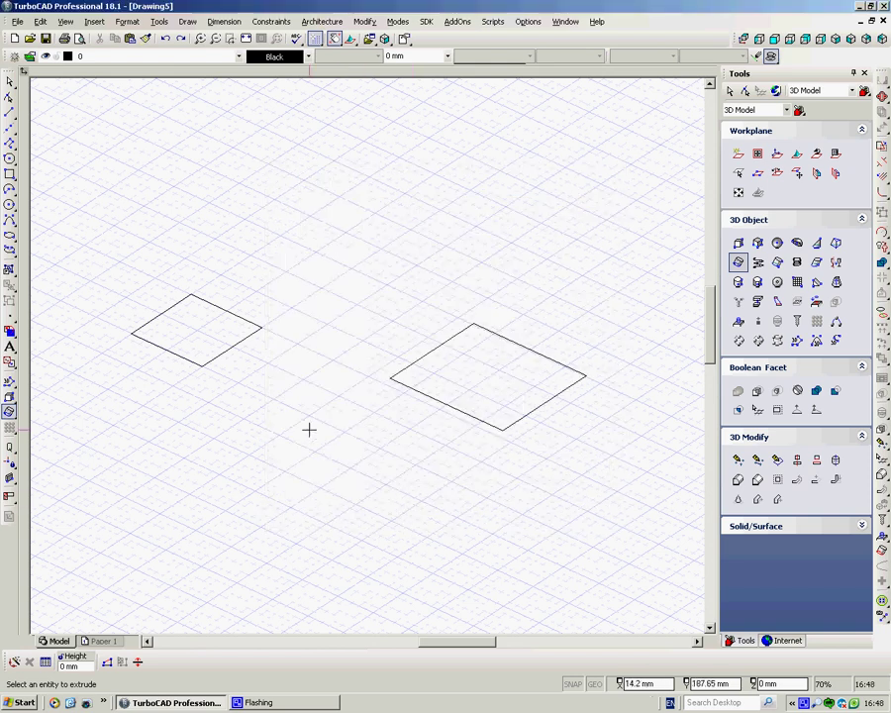
Try extruding the smaller rectangle upward about 58 mm with the draft angle, and undo the extrusion
left_click(230, 313)
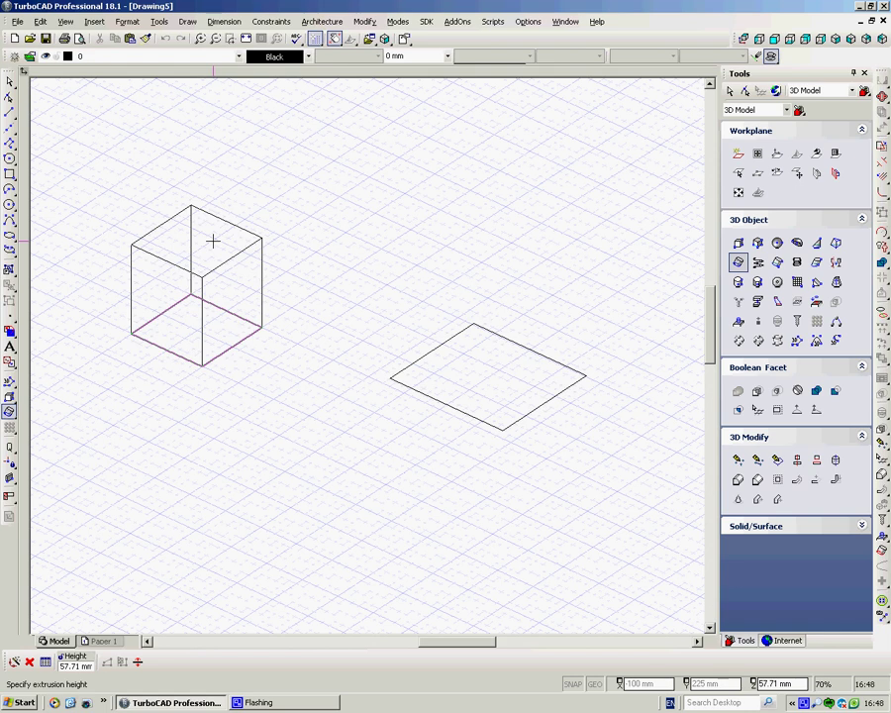
left_click(213, 241)
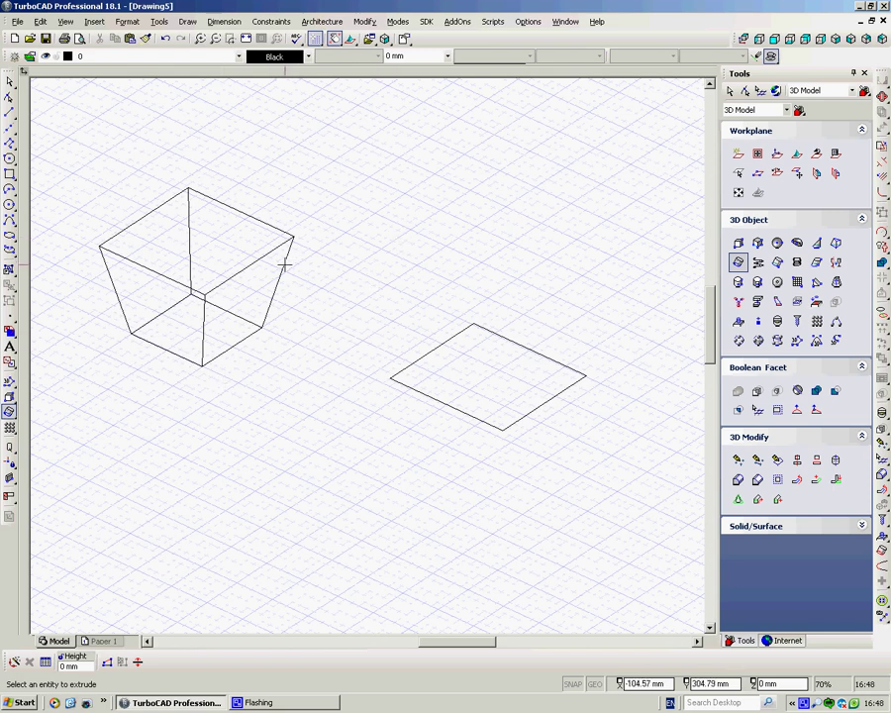
key("ctrl+z")
Set the Simple Extrude offset to 15 mm and extrude the smaller rectangle upward as a tapered hollow solid
right_click(341, 233)
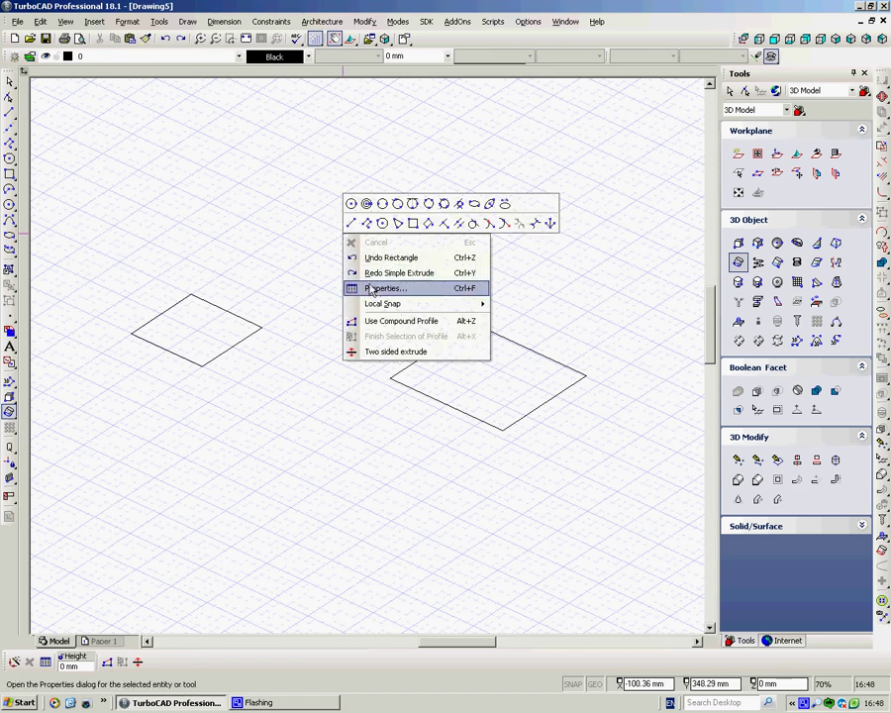
left_click(376, 291)
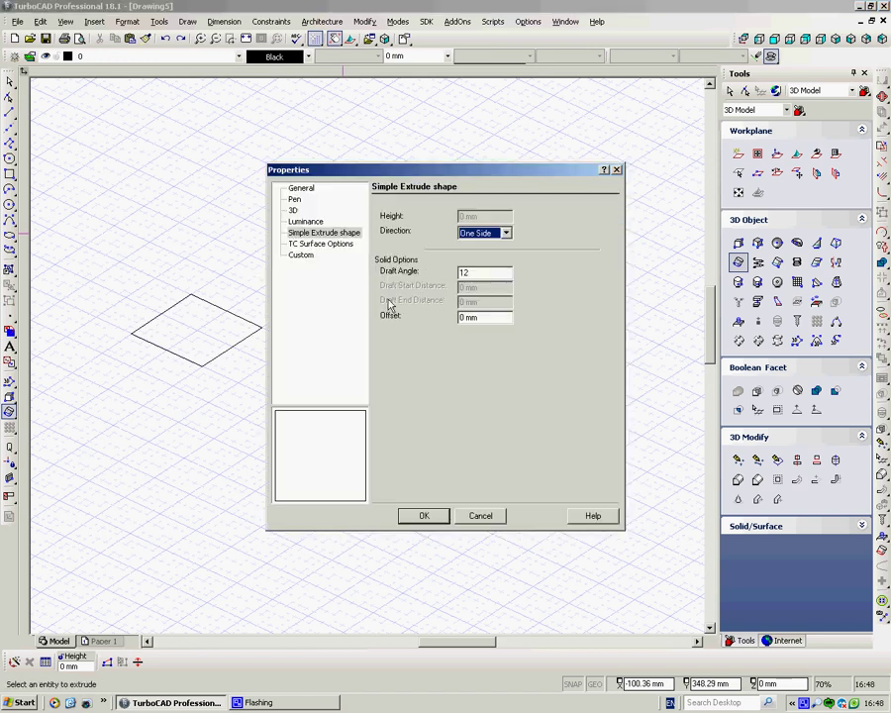
left_click(462, 317)
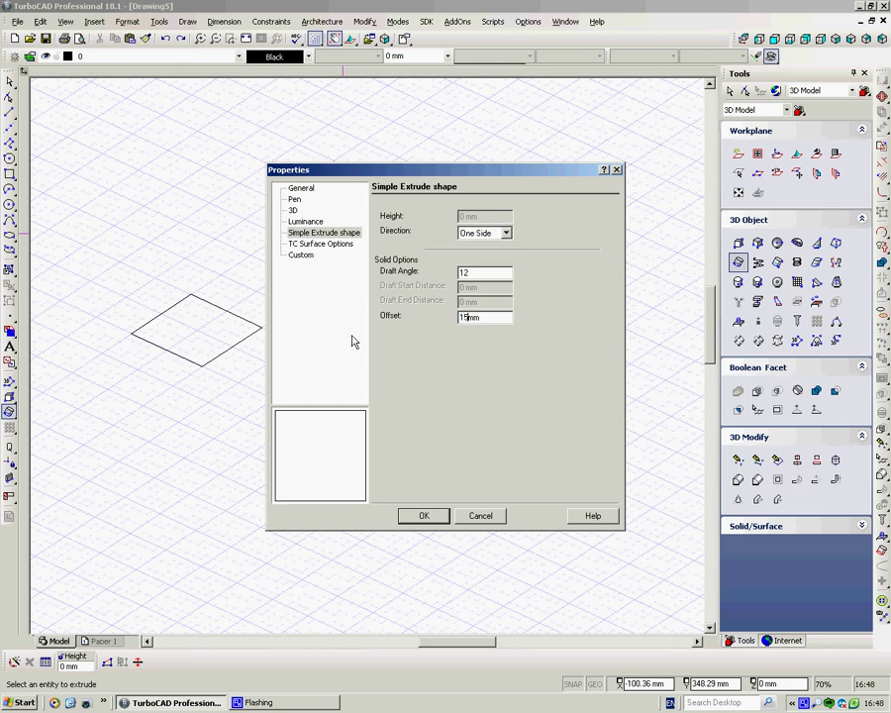
left_click(423, 515)
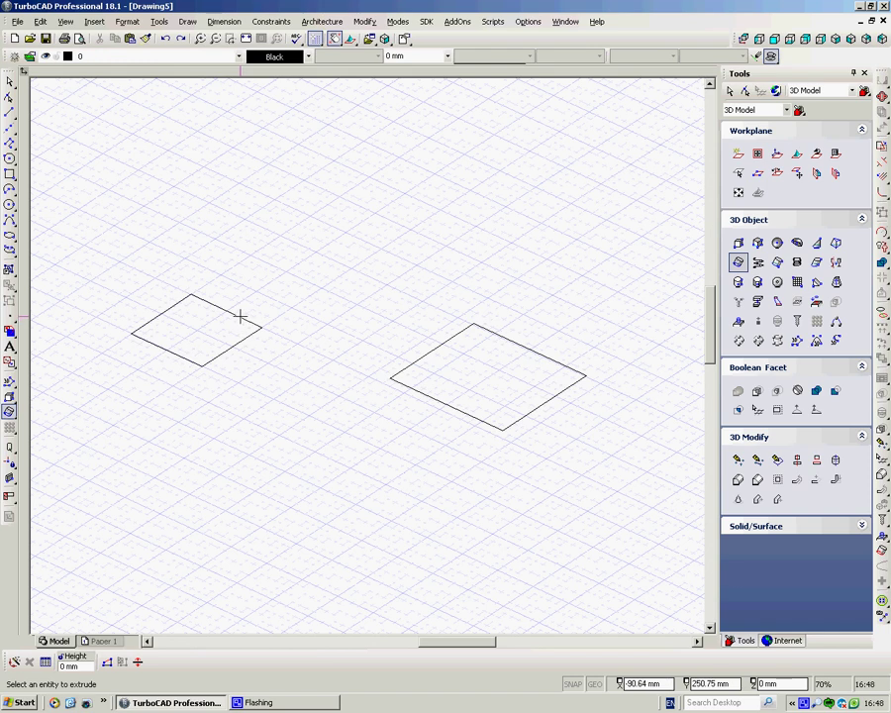
left_click(233, 231)
middle_click_drag(258, 354, 263, 295)
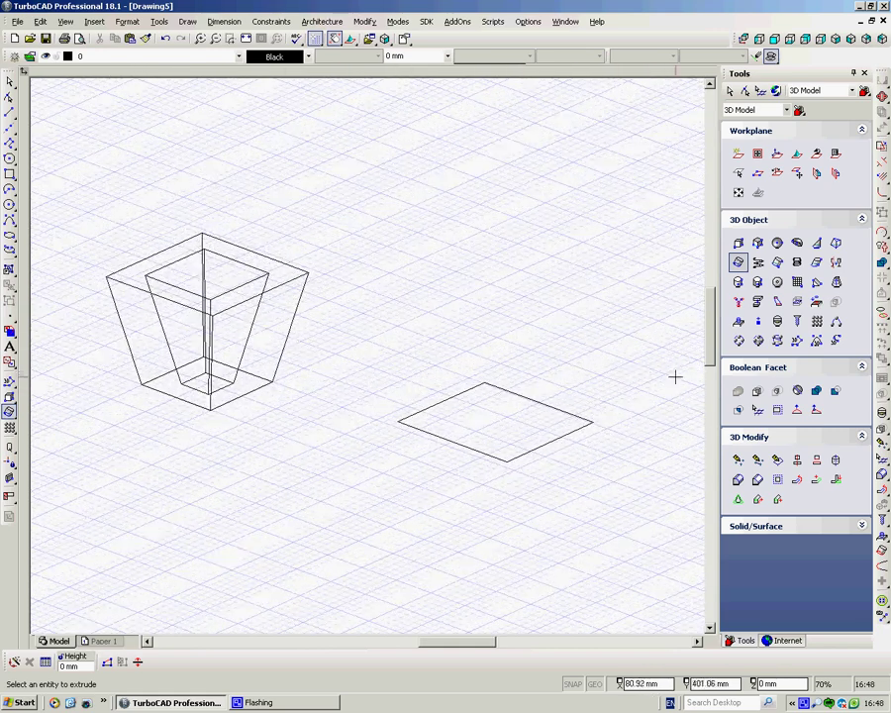
Quick Pull the ring-shaped top face of the tapered hollow solid upward about 51 mm
left_click(779, 324)
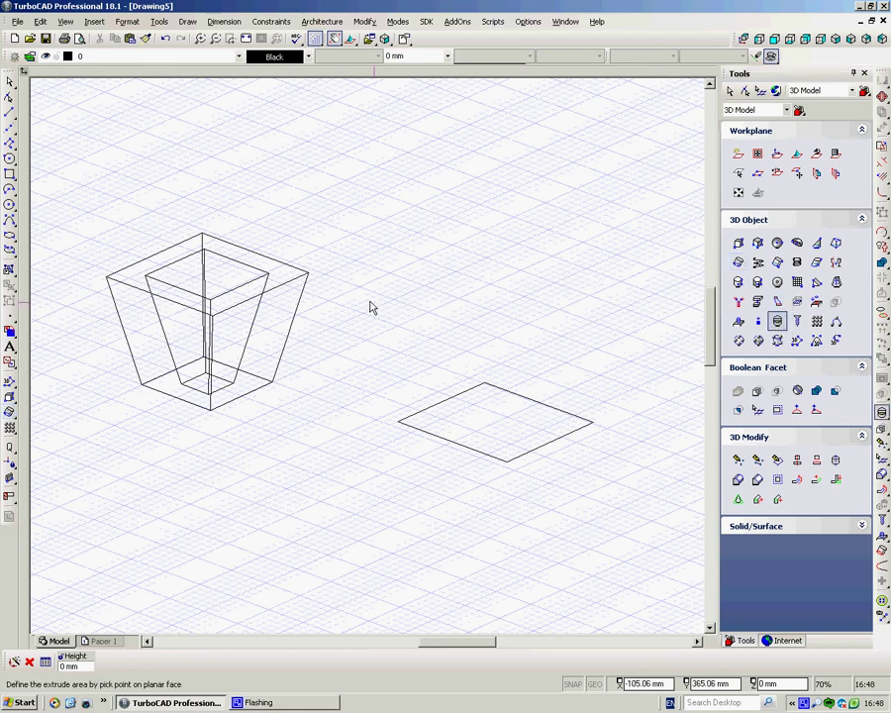
left_click(293, 281)
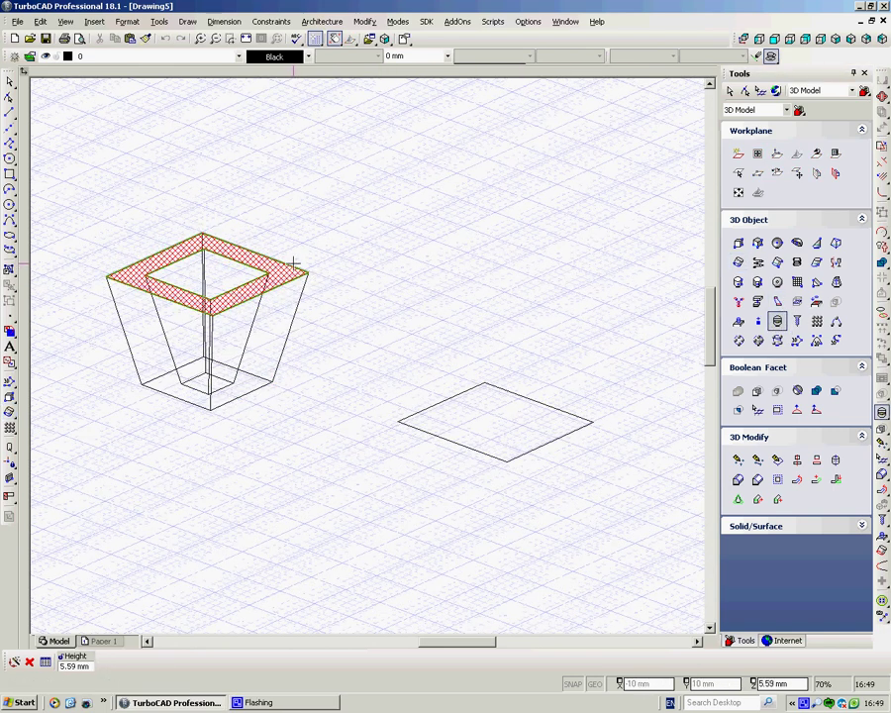
left_click(289, 190)
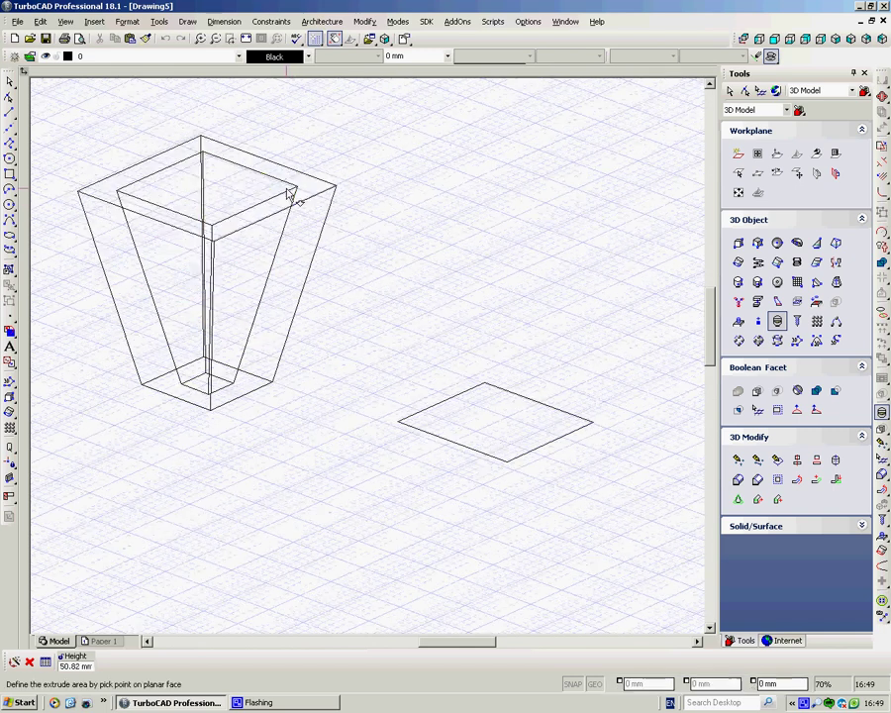
Set the draft angle to 0 in the Quick Pull tool's Simple Extrude shape properties
right_click(368, 242)
left_click(405, 291)
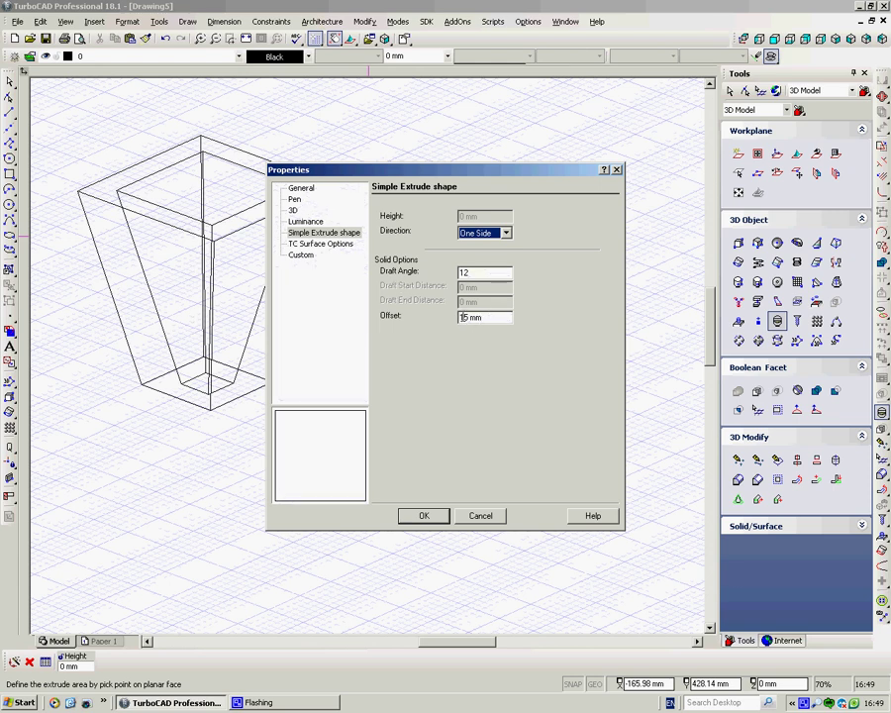
double_click(471, 272)
type("0")
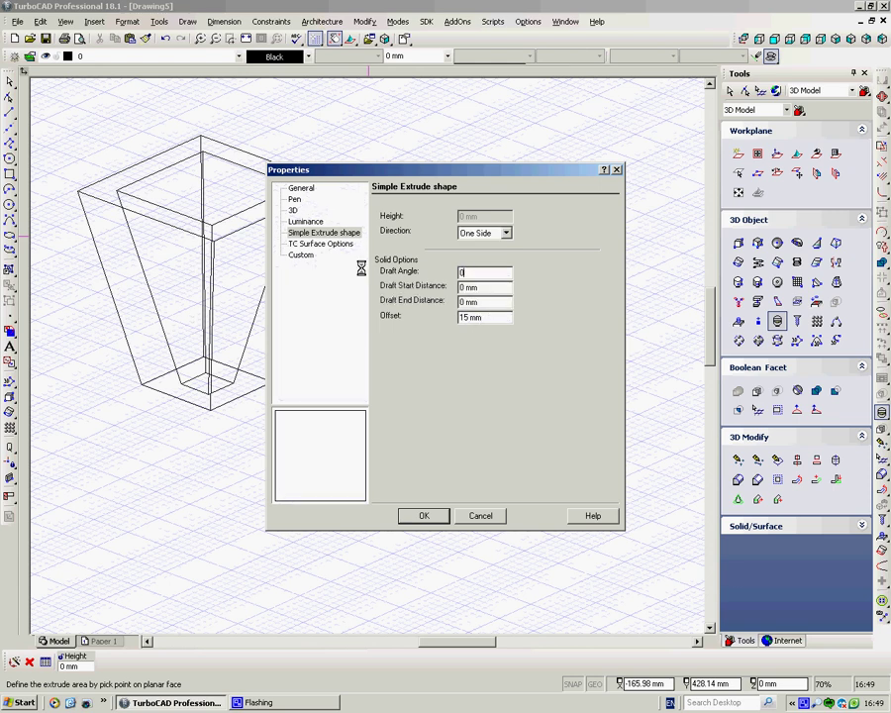
left_click(423, 516)
Quick Pull the ring-shaped top face straight upward about 72 mm to add a hollow section above the taper
scroll(303, 240, "down", 2)
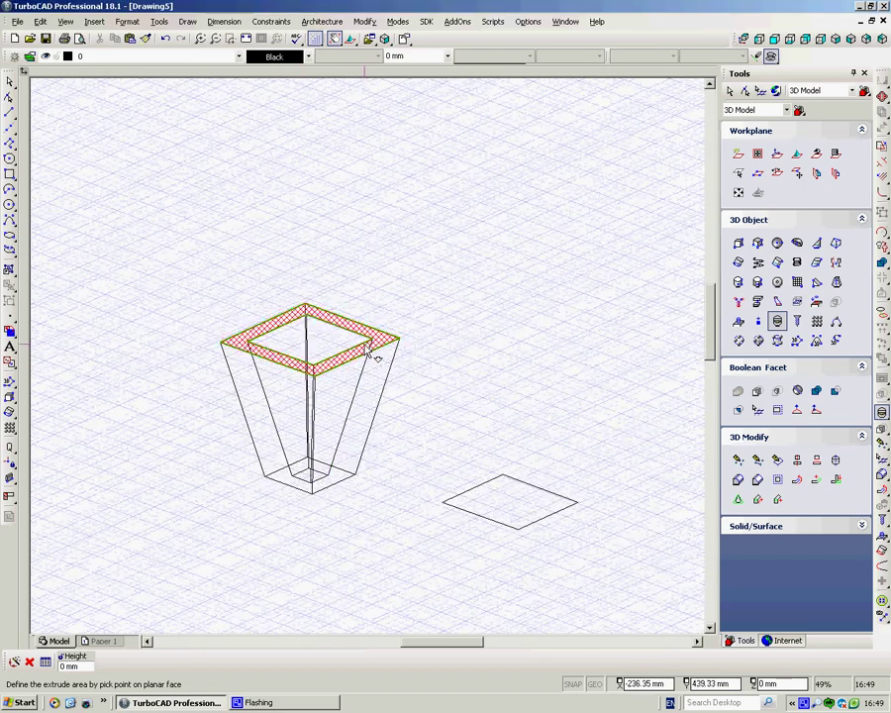
left_click(371, 339)
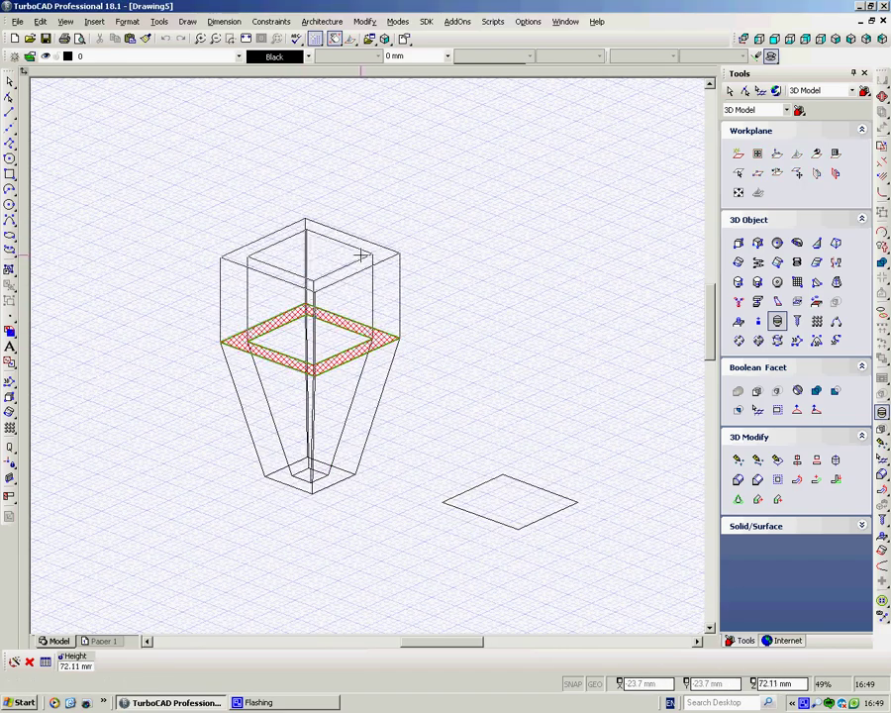
left_click(363, 257)
middle_click_drag(461, 378, 503, 378)
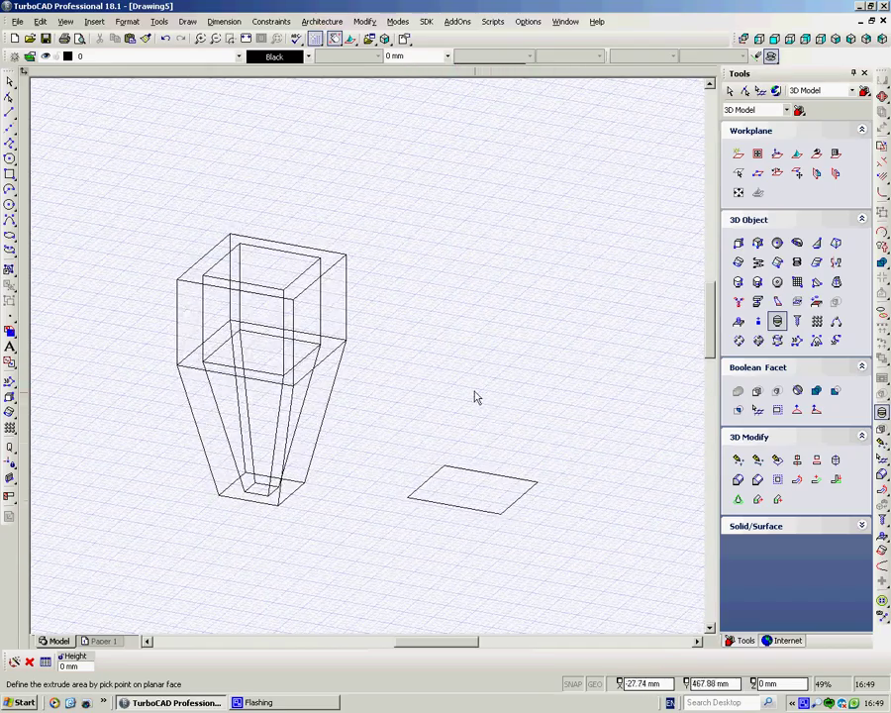
Set the draft angle to 12 in the Quick Pull tool's Simple Extrude shape properties
right_click(466, 353)
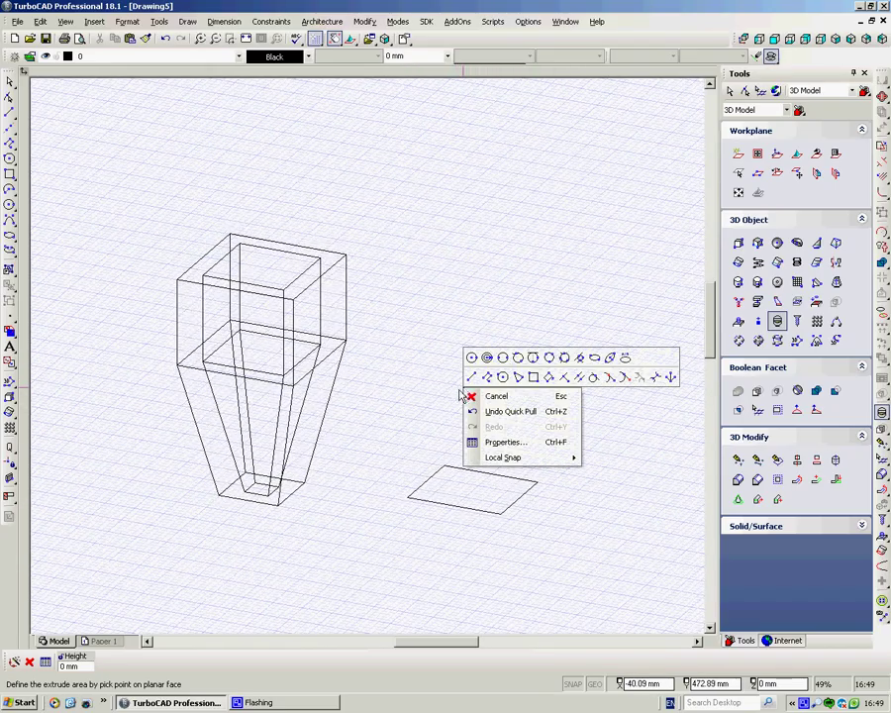
left_click(505, 448)
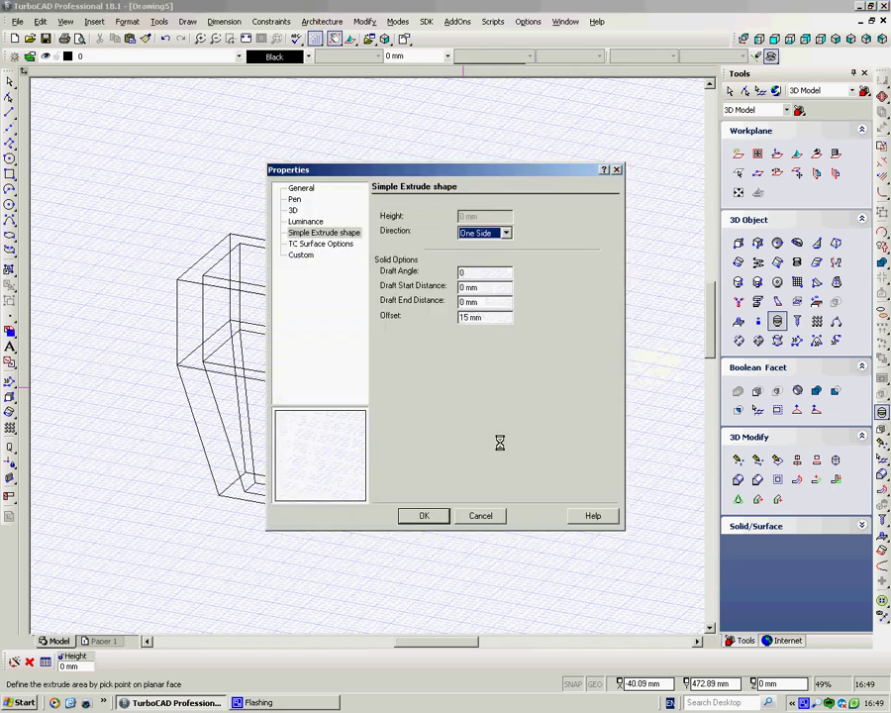
left_click(475, 271)
type("12")
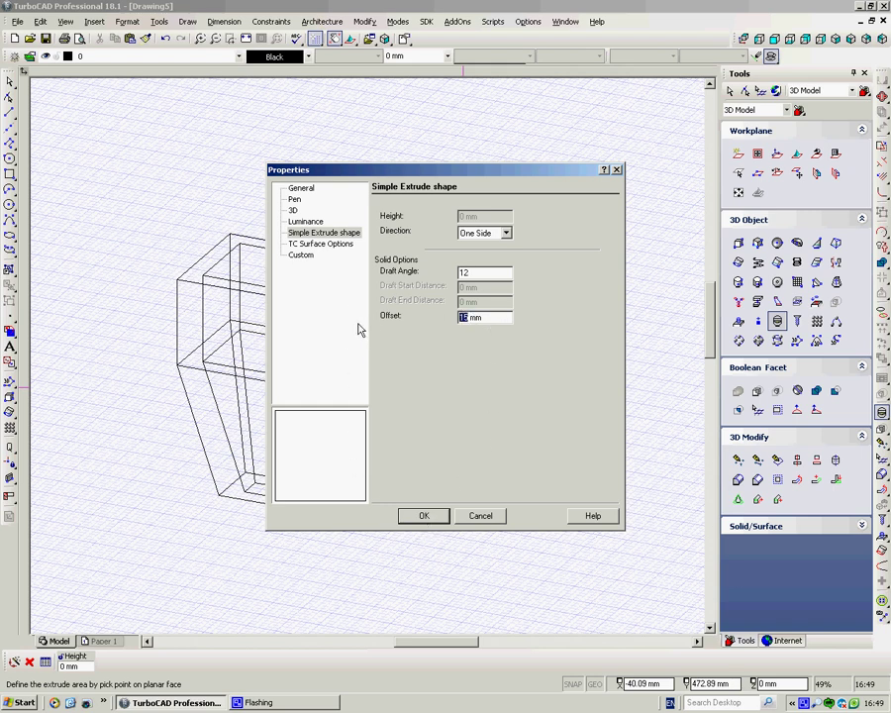
left_click(441, 517)
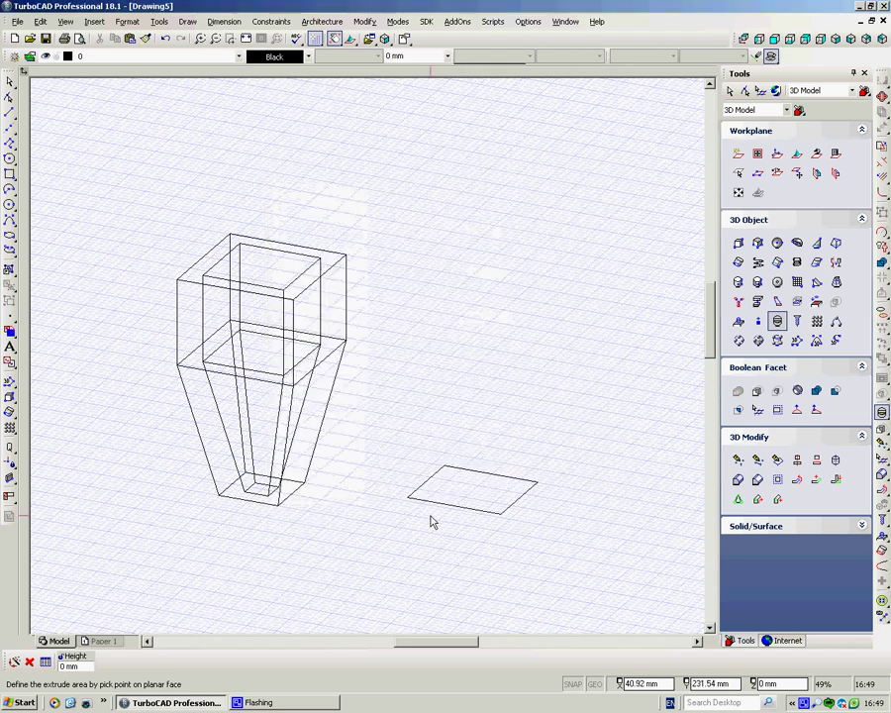
Extrude the remaining rectangle upward with Simple Extrude as a solid that widens toward the top
left_click(738, 261)
left_click(501, 475)
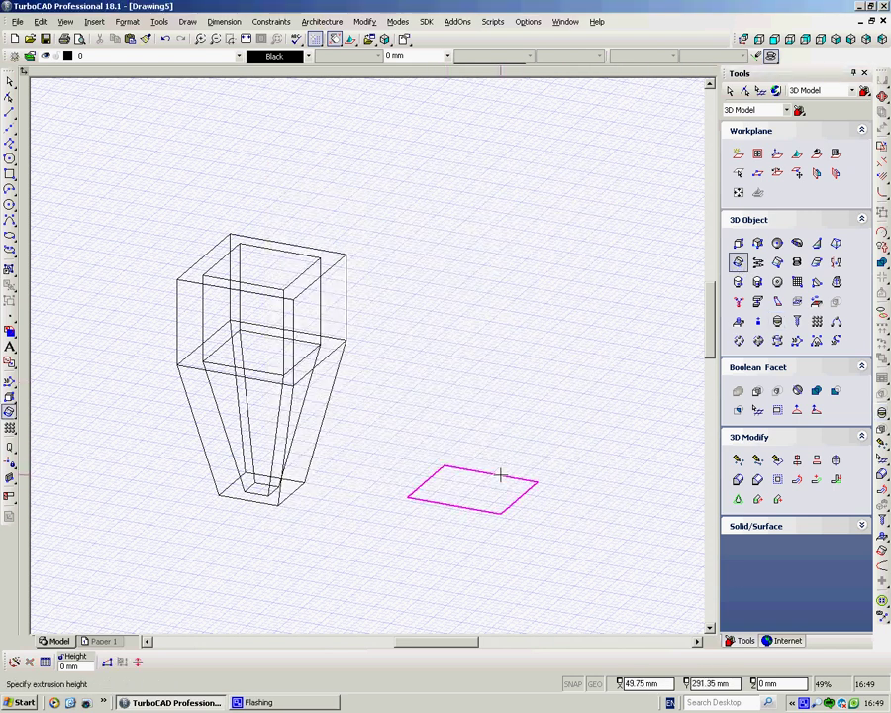
left_click(496, 375)
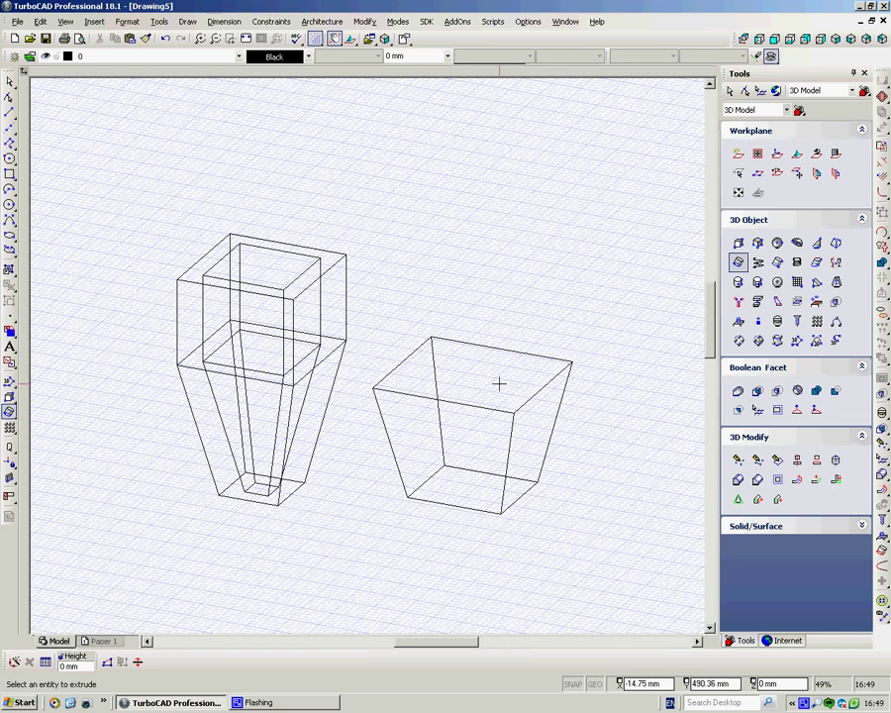
Quick Pull the end face of the new tapered solid facing away from the hollow solid outward by about 100 mm
left_click(778, 324)
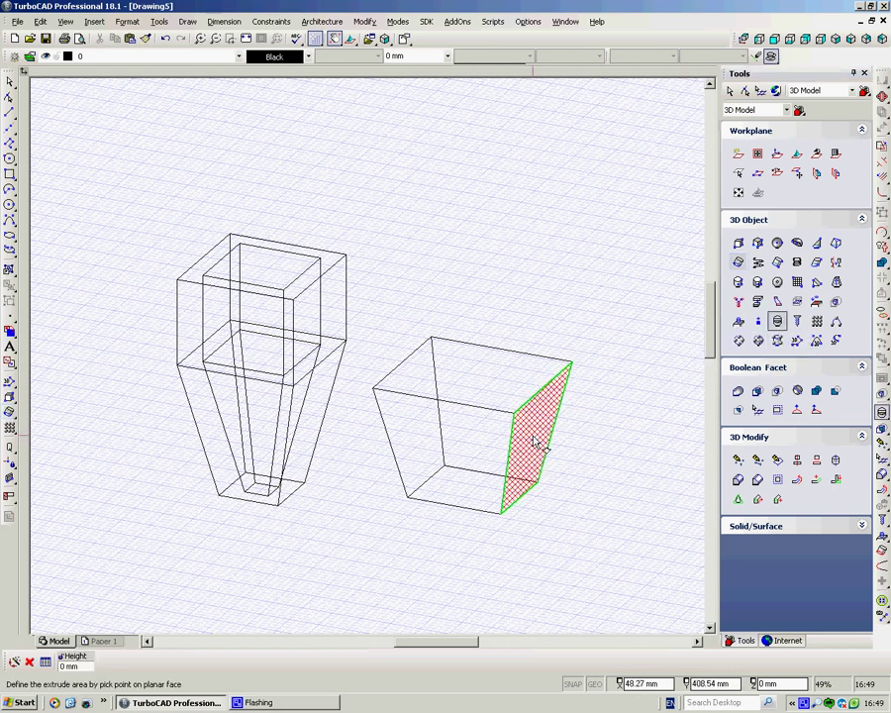
left_click(533, 442)
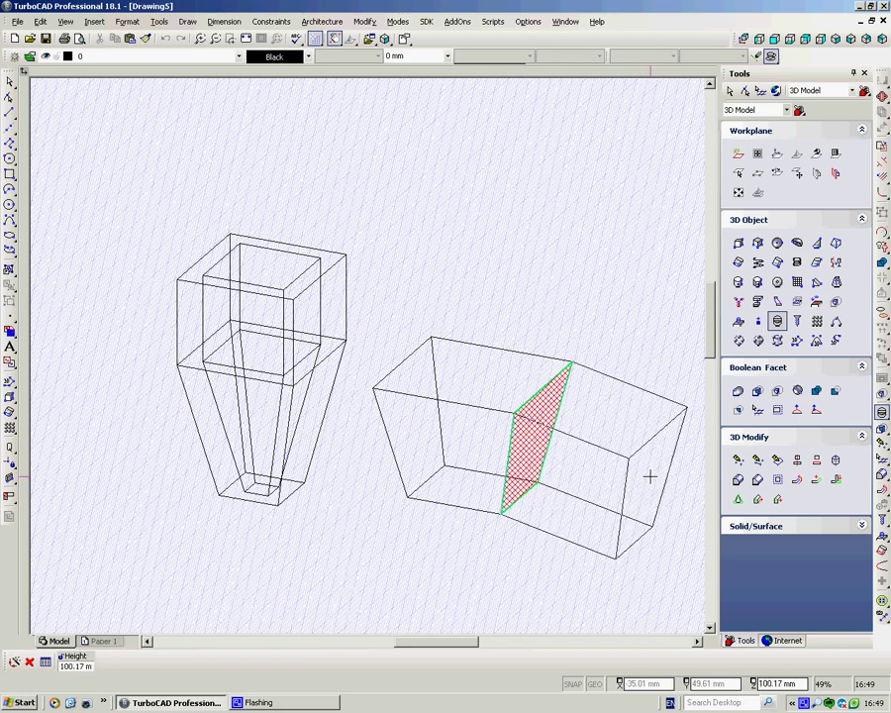
left_click(658, 479)
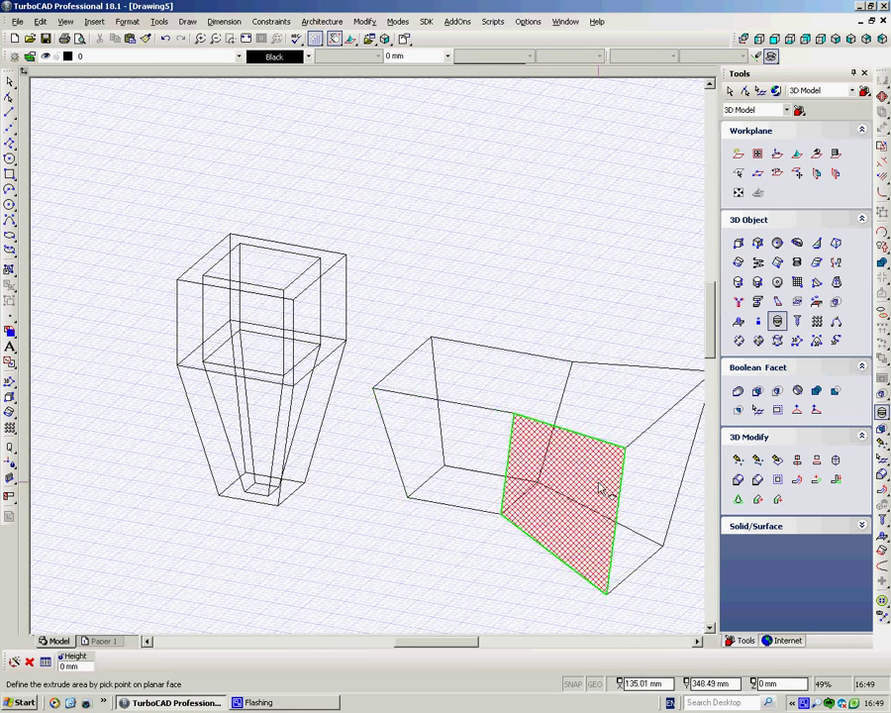
Quick Pull the solid's combined top face upward, and pull the front face of the side extension's upper section outward toward the hollow solid
left_click(516, 276)
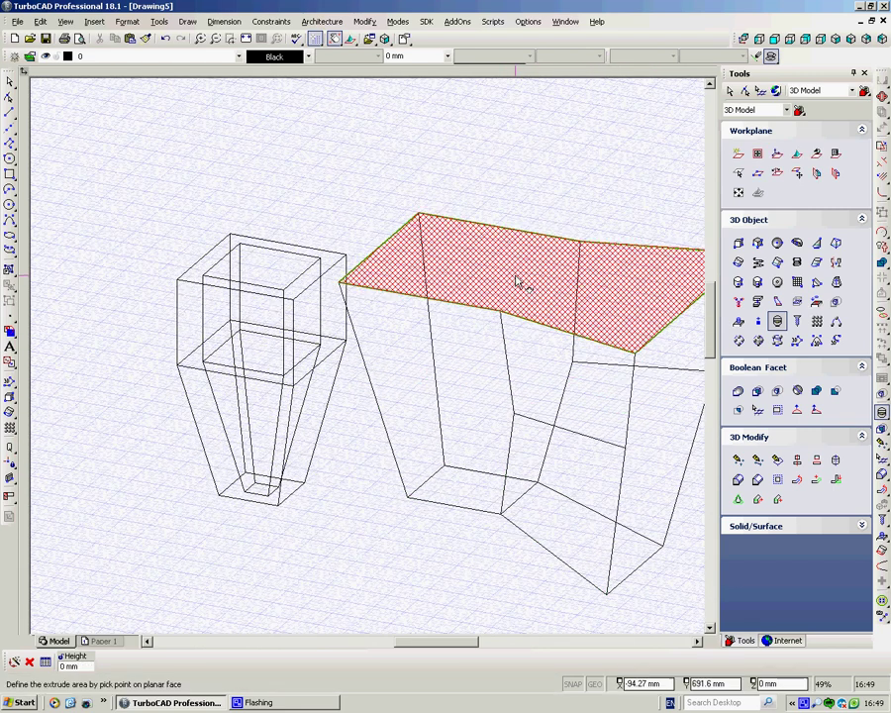
left_click(574, 396)
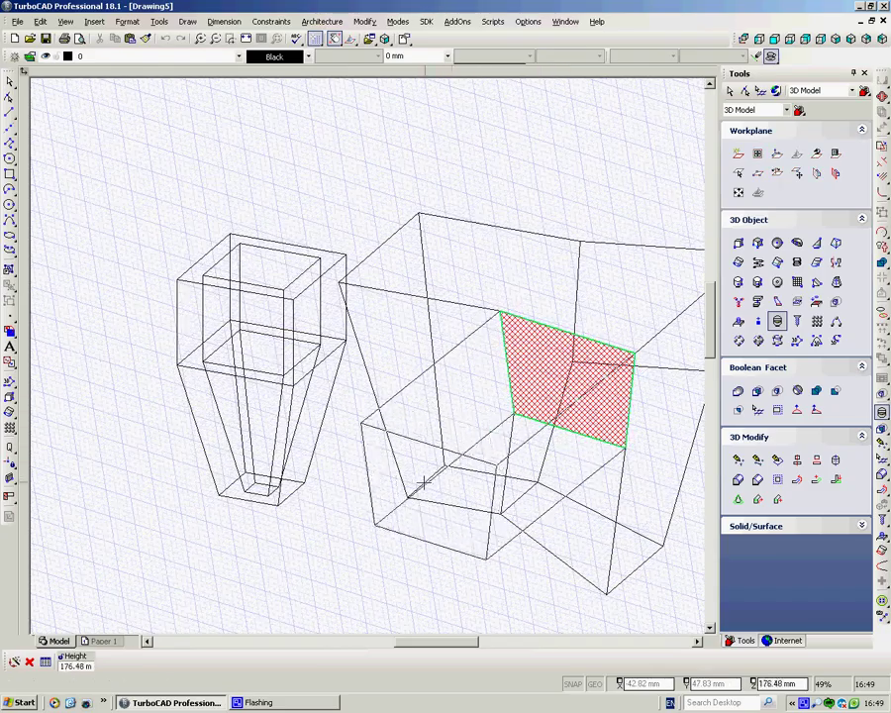
left_click(297, 357)
Display the model in the Hidden Line visual style
middle_click_drag(596, 493, 321, 263)
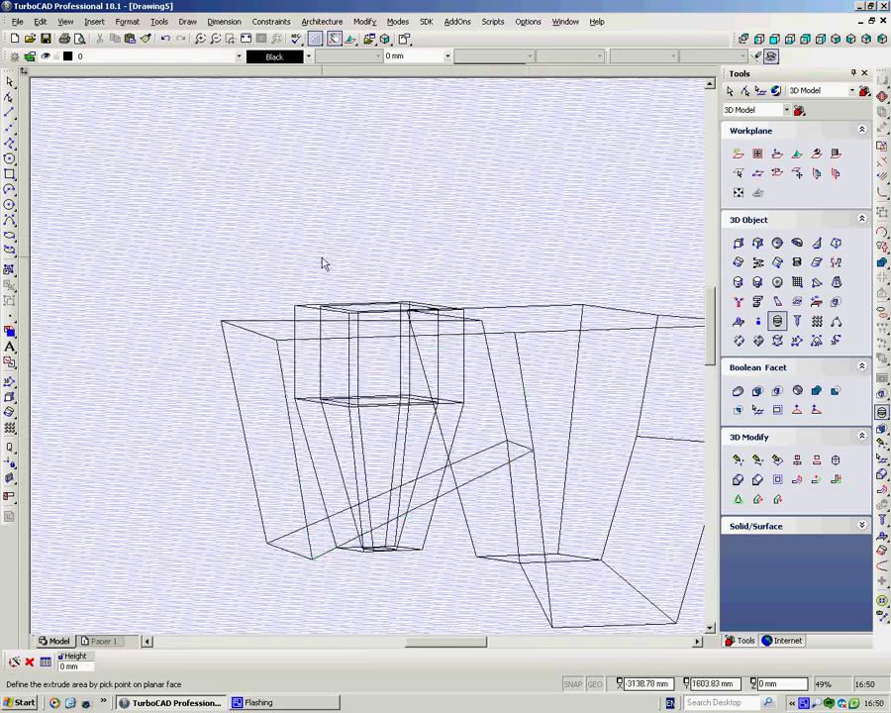
left_click(65, 21)
mouse_move(129, 312)
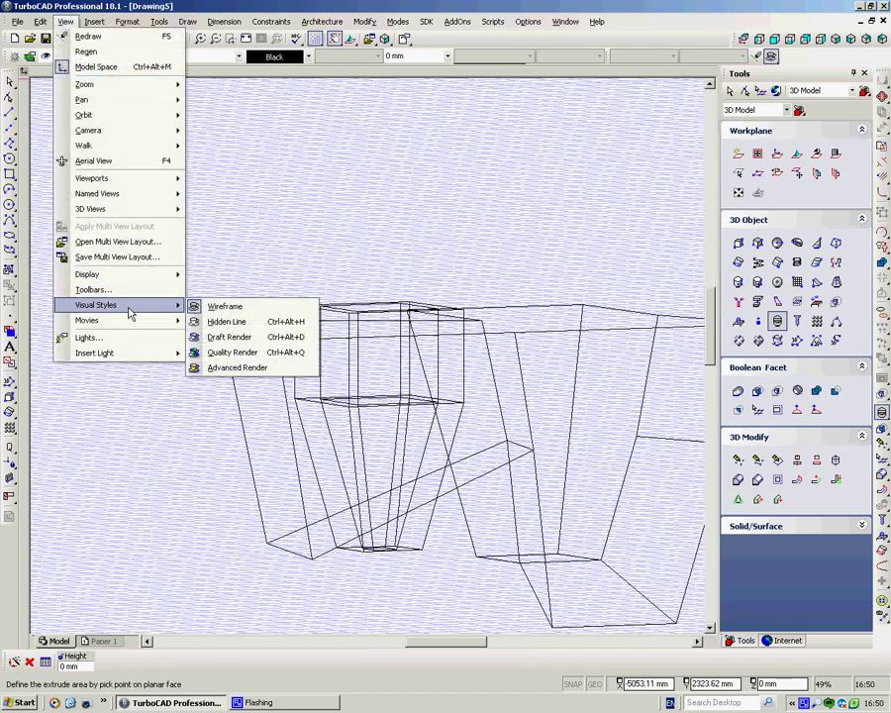
left_click(198, 320)
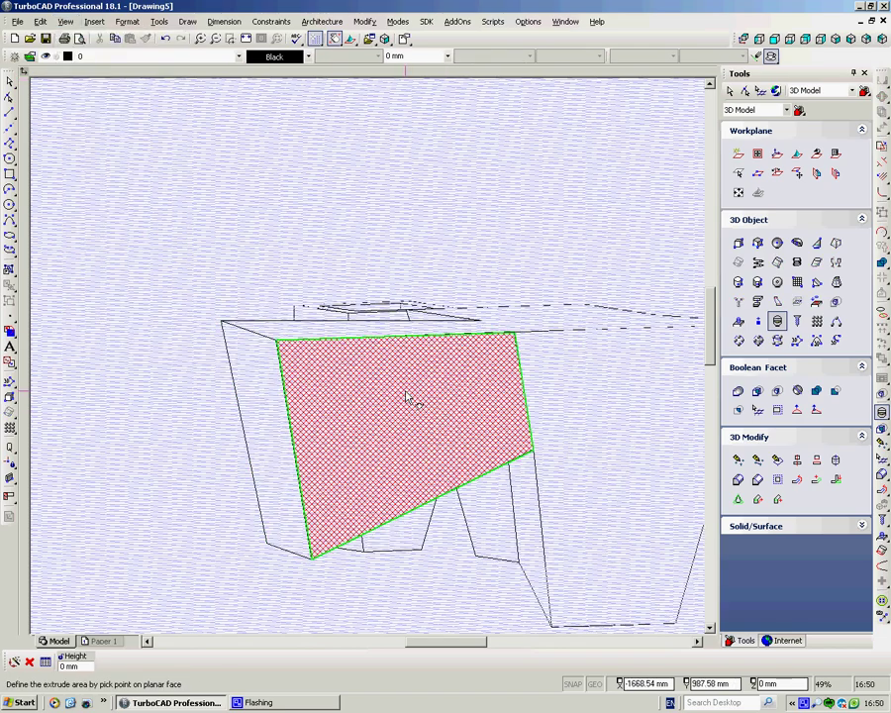
Quick Pull the large four-sided side face of the multi-pulled solid outward with the drafted taper
scroll(613, 455, "up", 3)
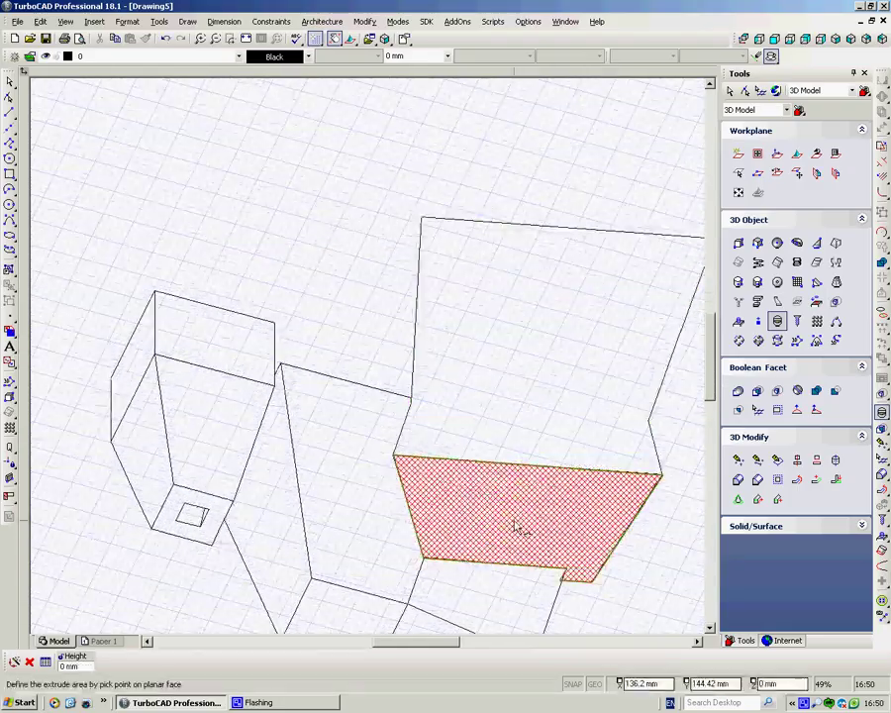
middle_click_drag(426, 446, 534, 471)
left_click(436, 439)
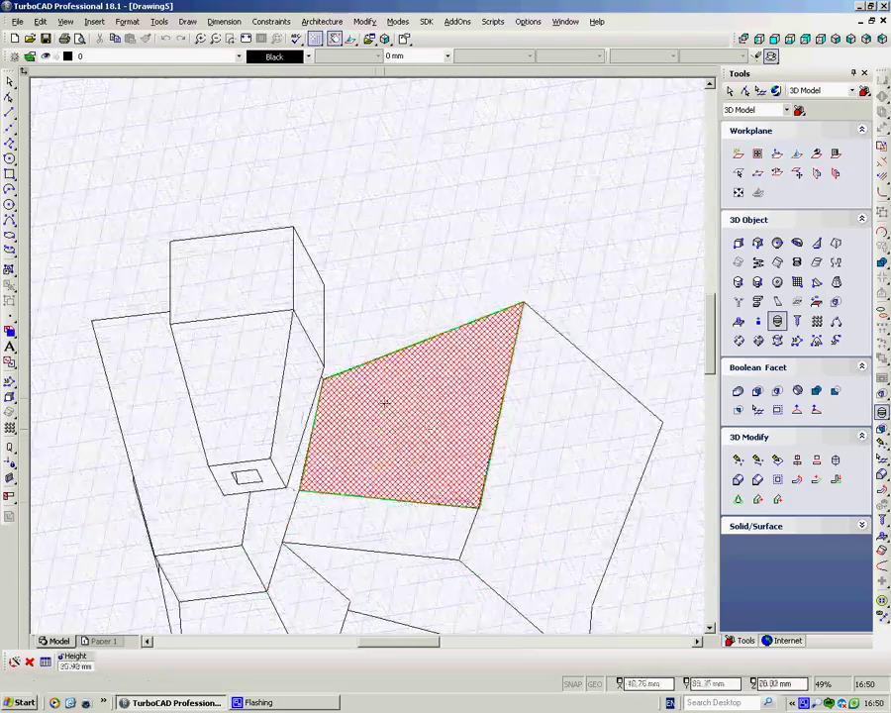
middle_click_drag(372, 394, 264, 428)
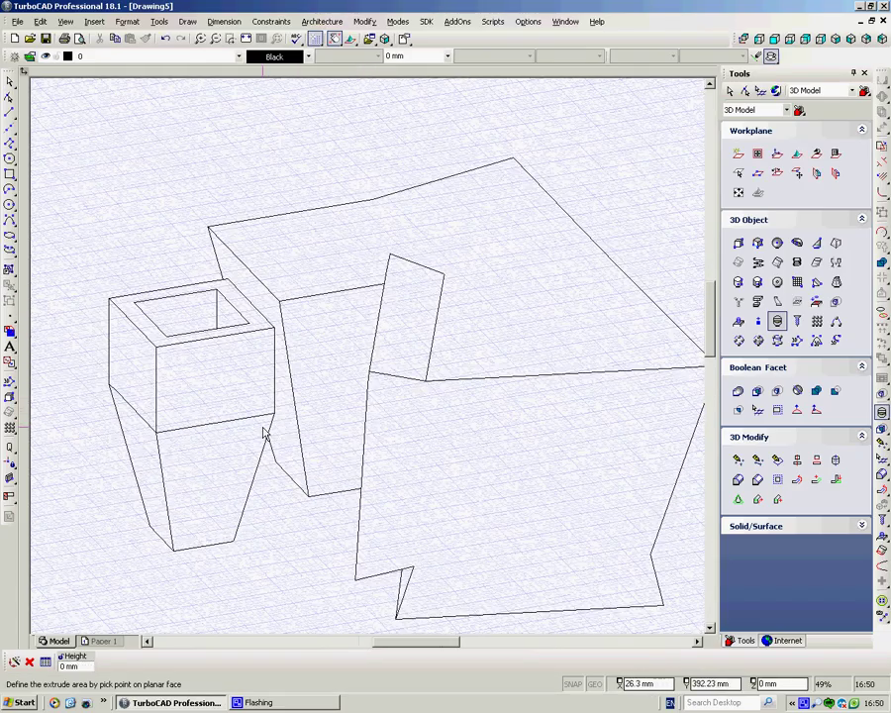
Quick Pull the small rectangular face in the middle of the irregular solid outward into a flared extension and end the command
left_click(400, 302)
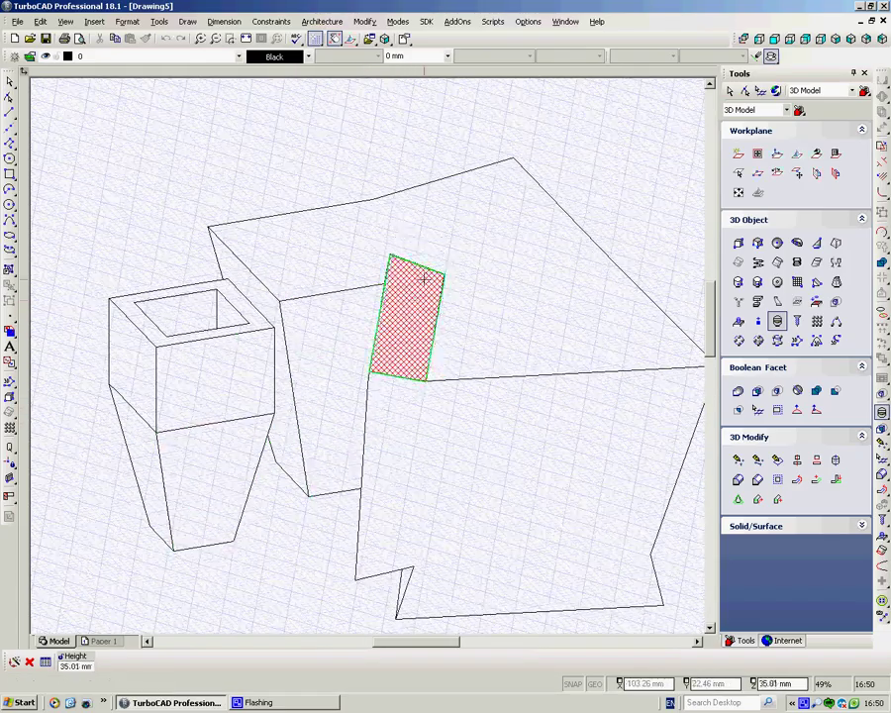
left_click(447, 178)
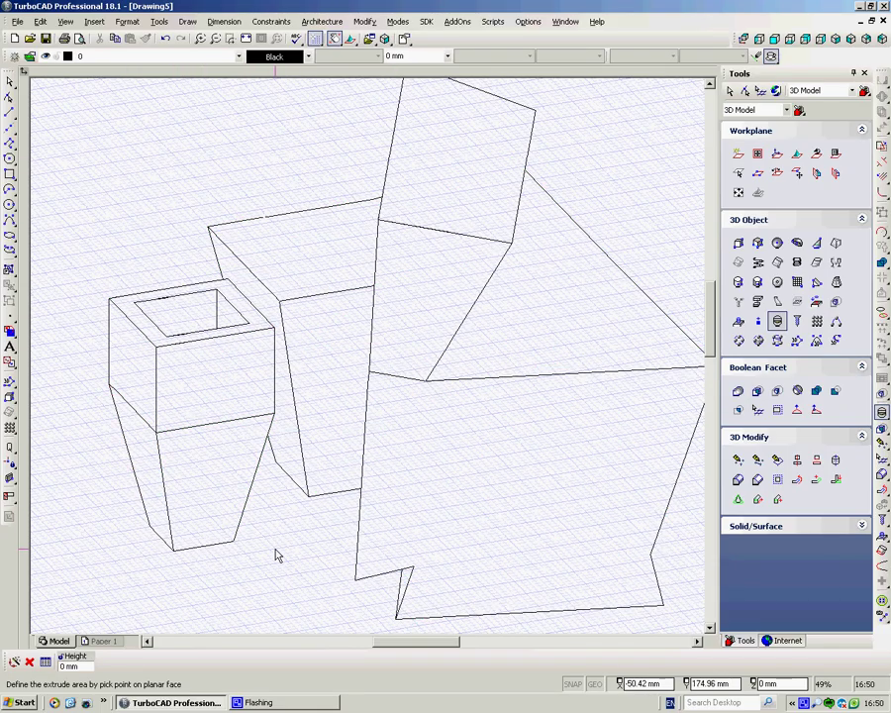
key("Escape")
middle_click_drag(304, 538, 298, 404)
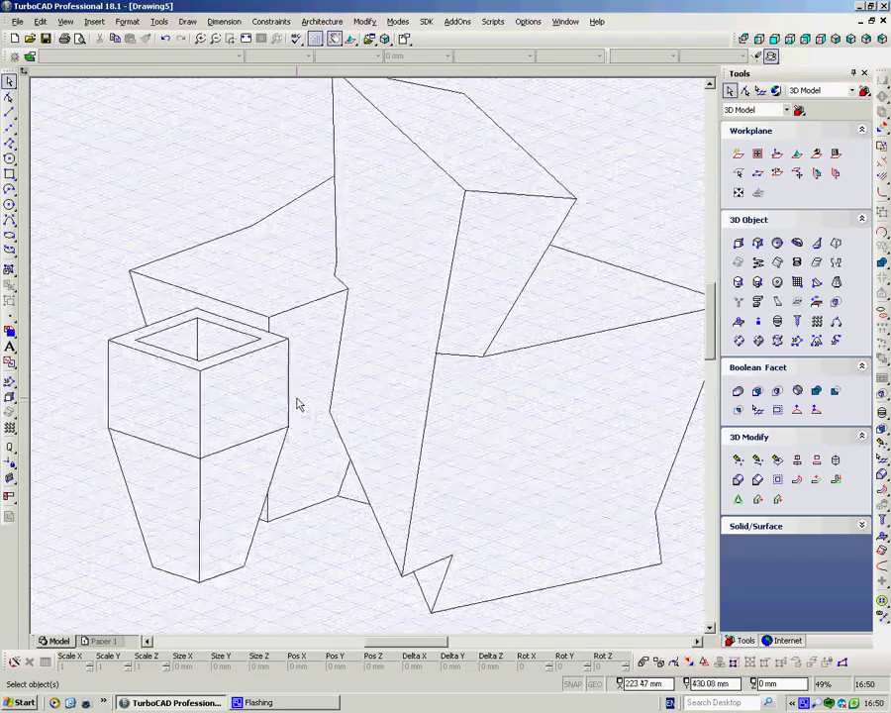
middle_click_drag(415, 408, 370, 362)
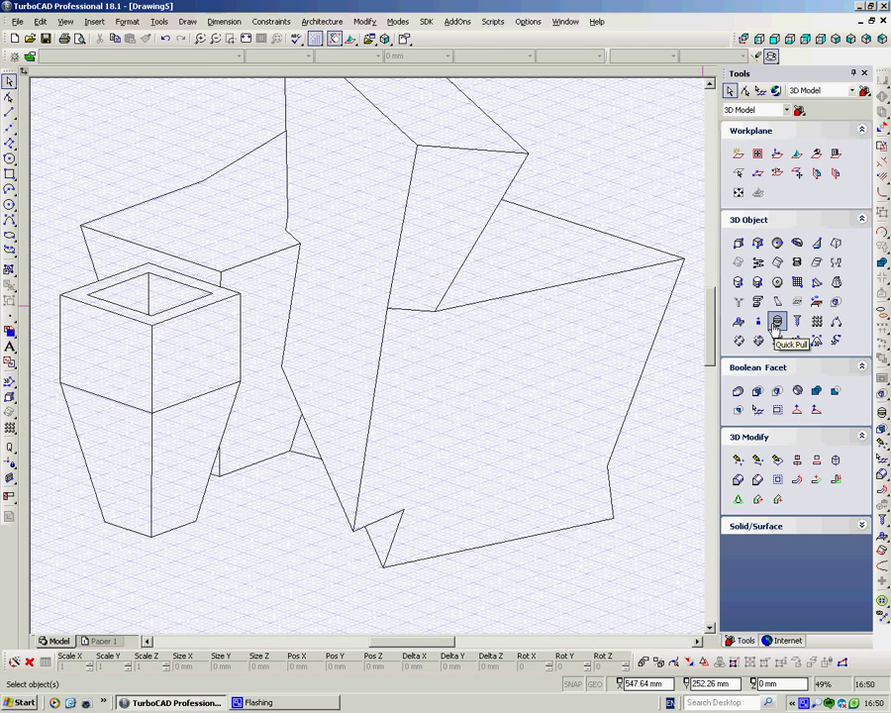
right_click(475, 372)
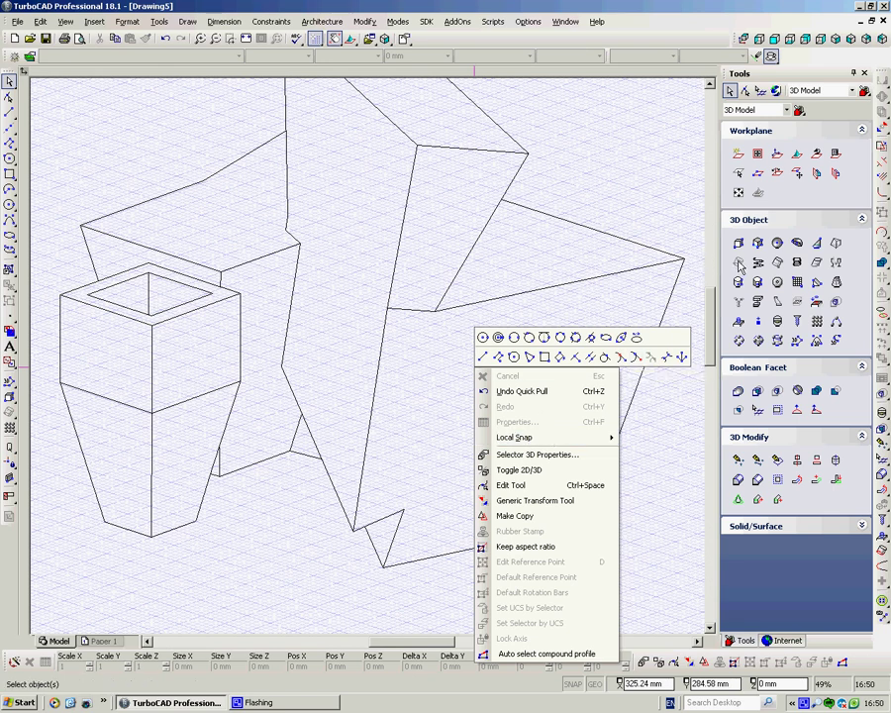
left_click(491, 321)
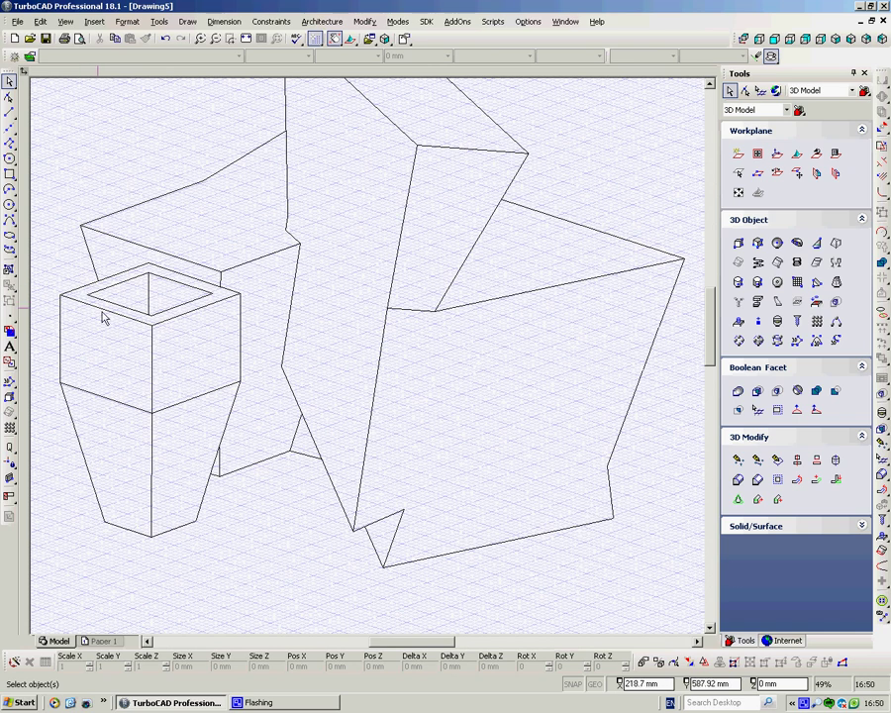
right_click(804, 702)
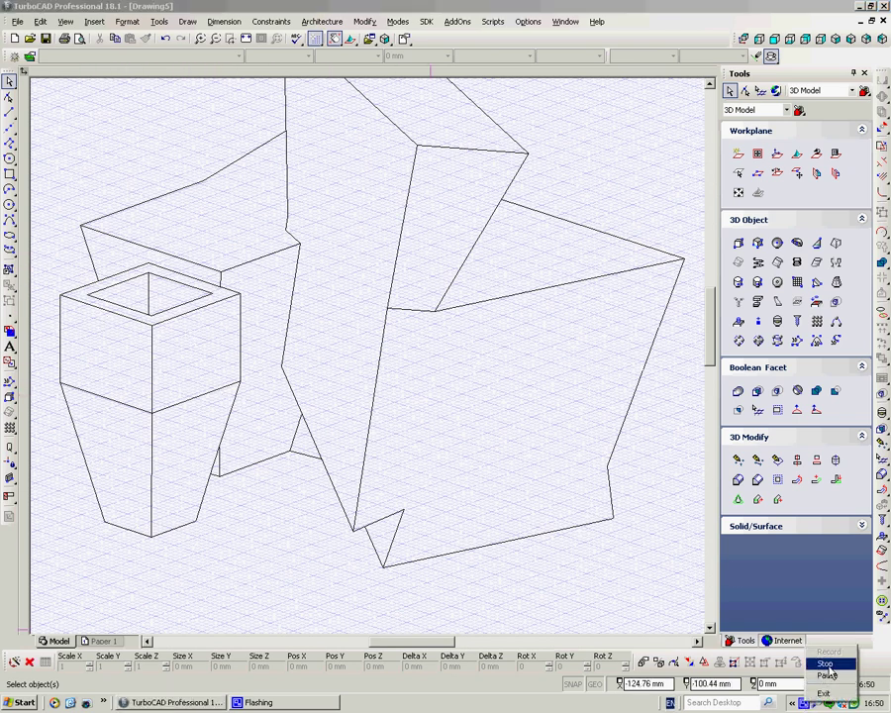